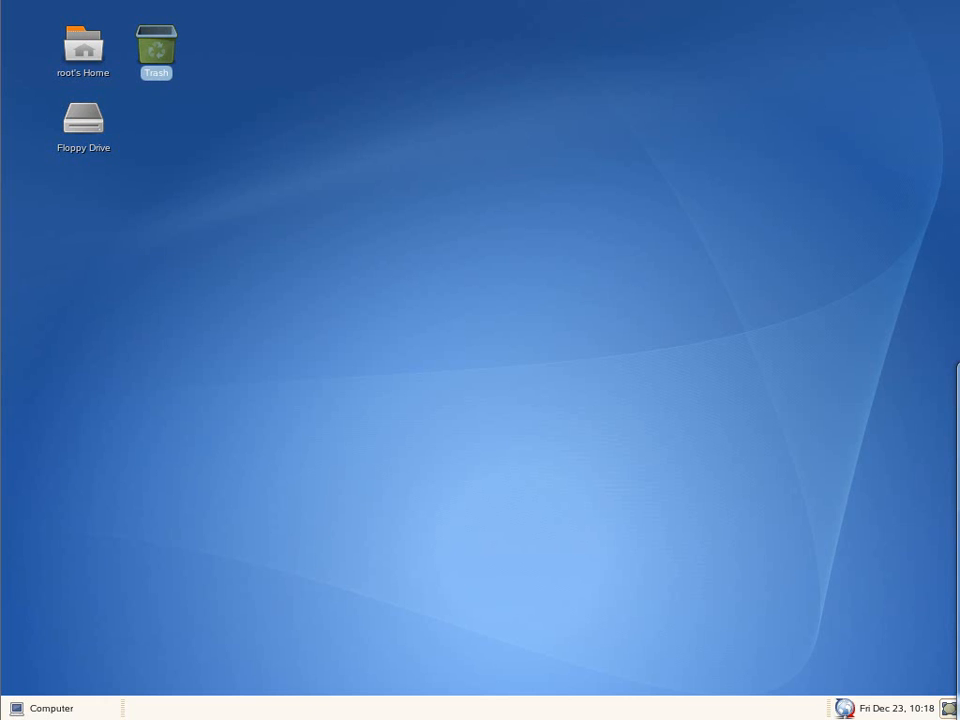
- Open a terminal and use dig to confirm win2k3r2-sep.sepdom.lz resolves to 192.168.211.72
left_click(50, 707)
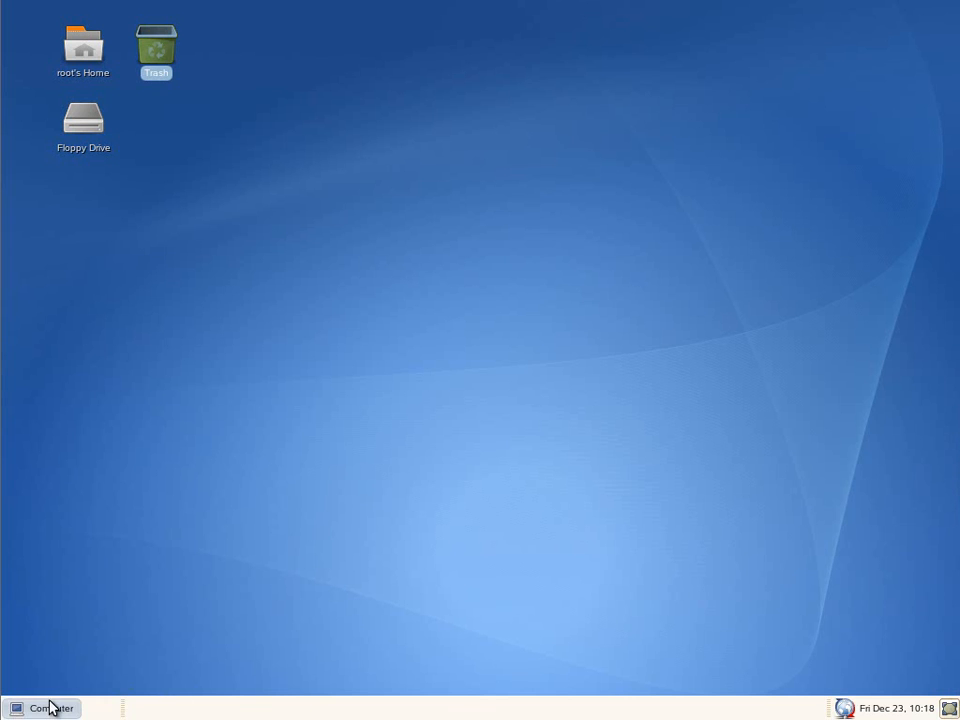
left_click(50, 707)
left_click(82, 494)
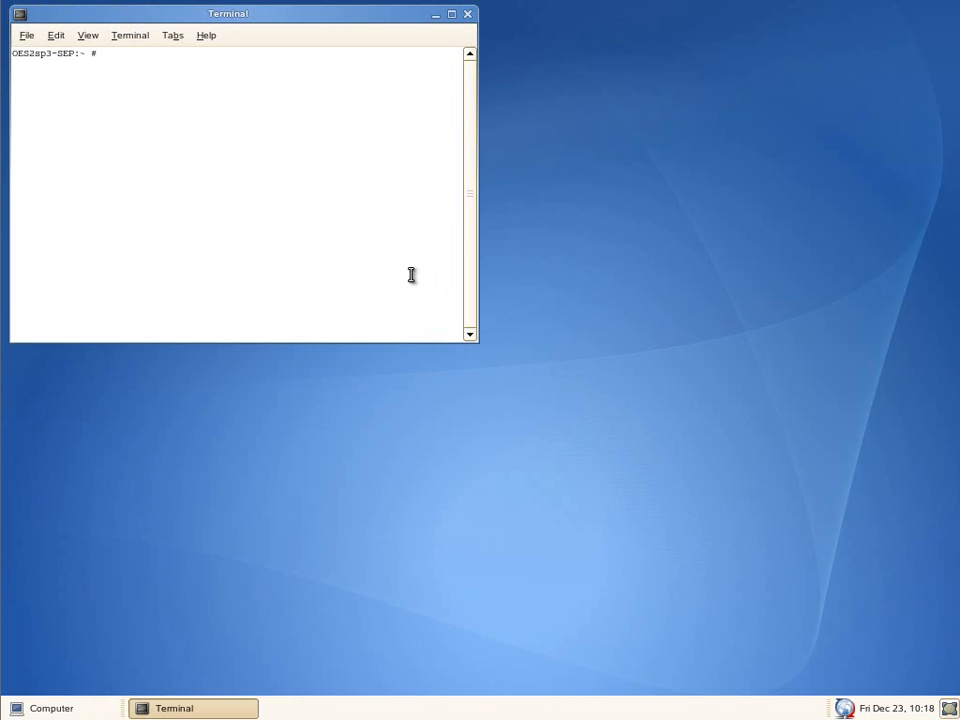
type("dig win2k3r2-sep.sepdom.lz")
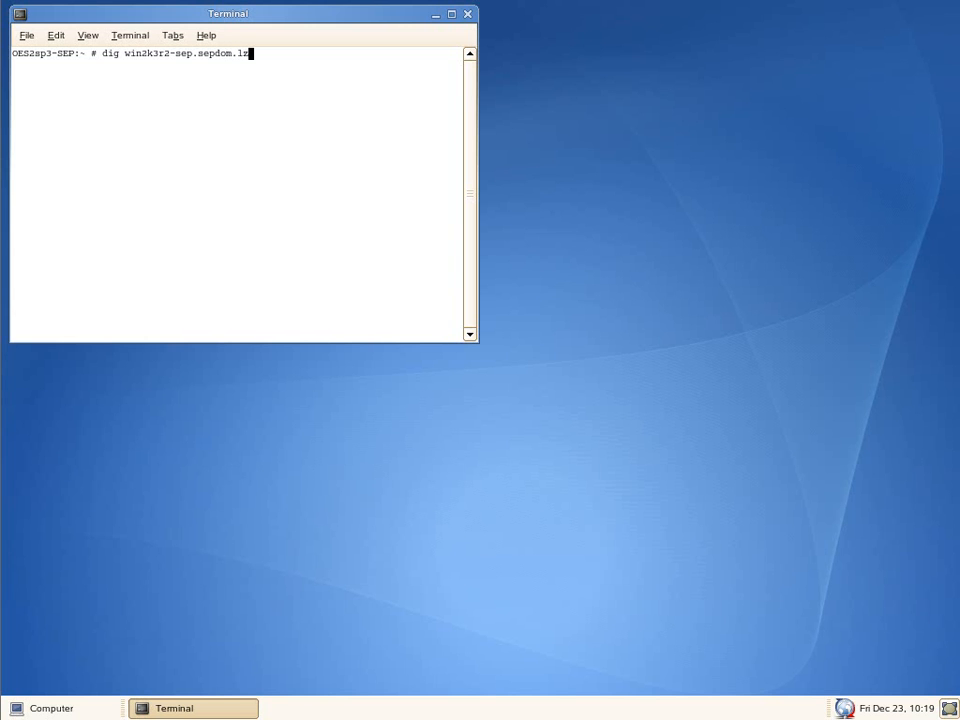
key("Return")
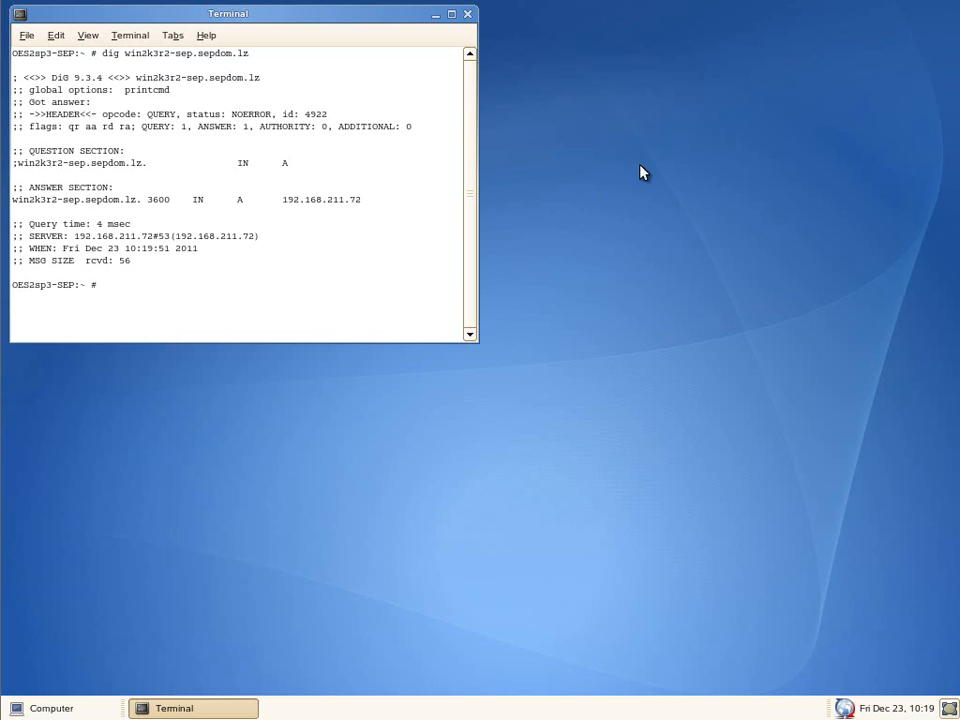
left_click_drag(369, 197, 12, 200)
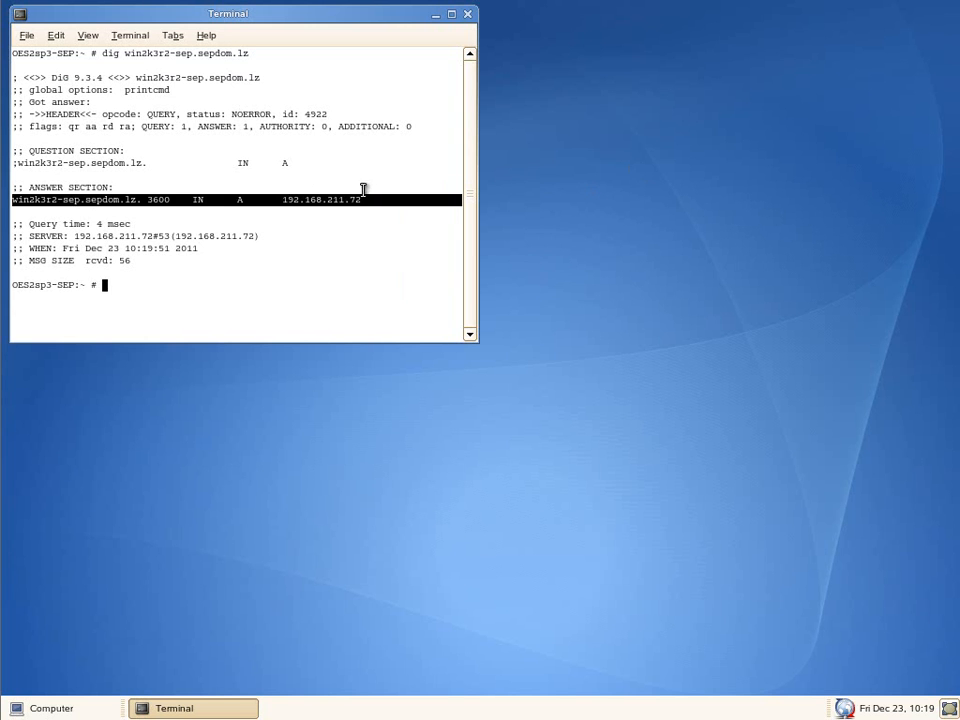
left_click(377, 197)
- Reverse-resolve 192.168.211.72 with dig -x to get the host name back, then exit the terminal
type("dig -x ")
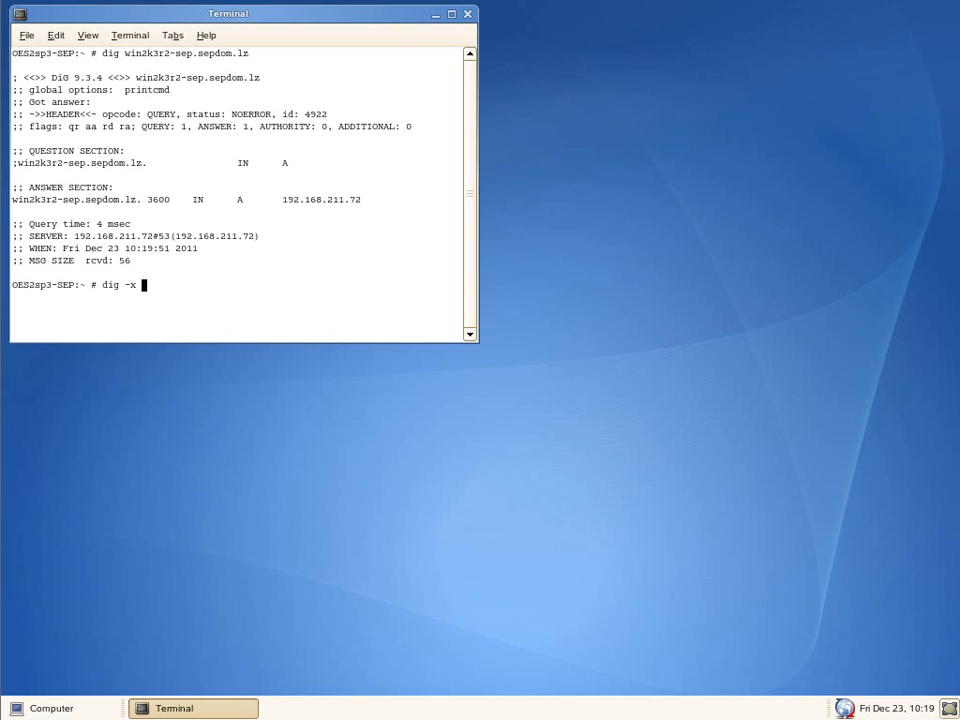
type("192.168.211.72")
key("Return")
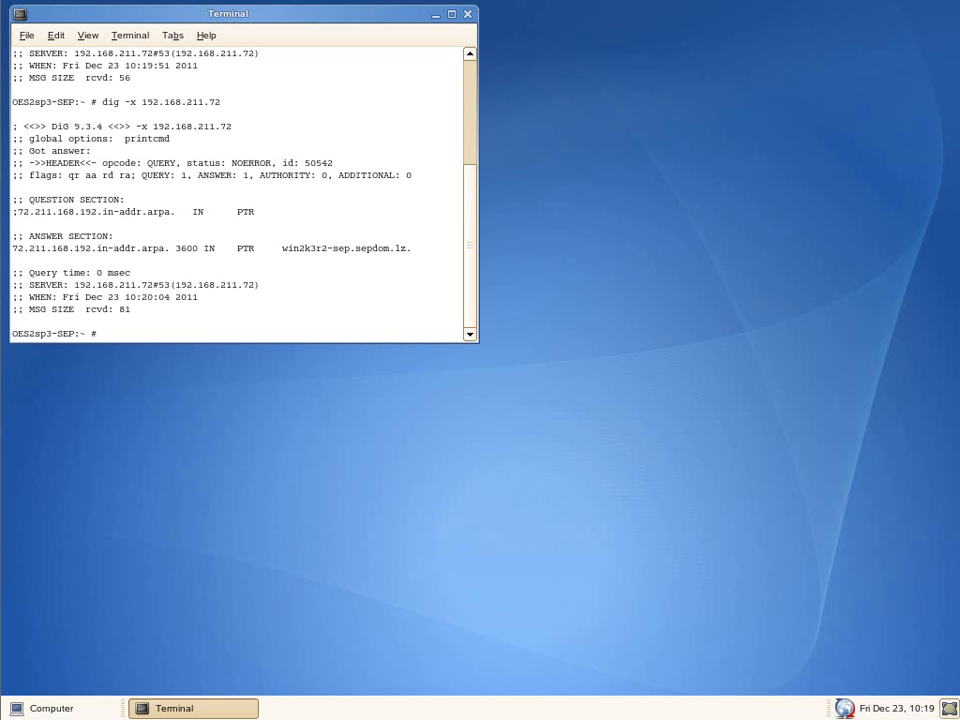
left_click_drag(426, 249, 268, 257)
left_click(273, 250)
type("exit")
key("Return")
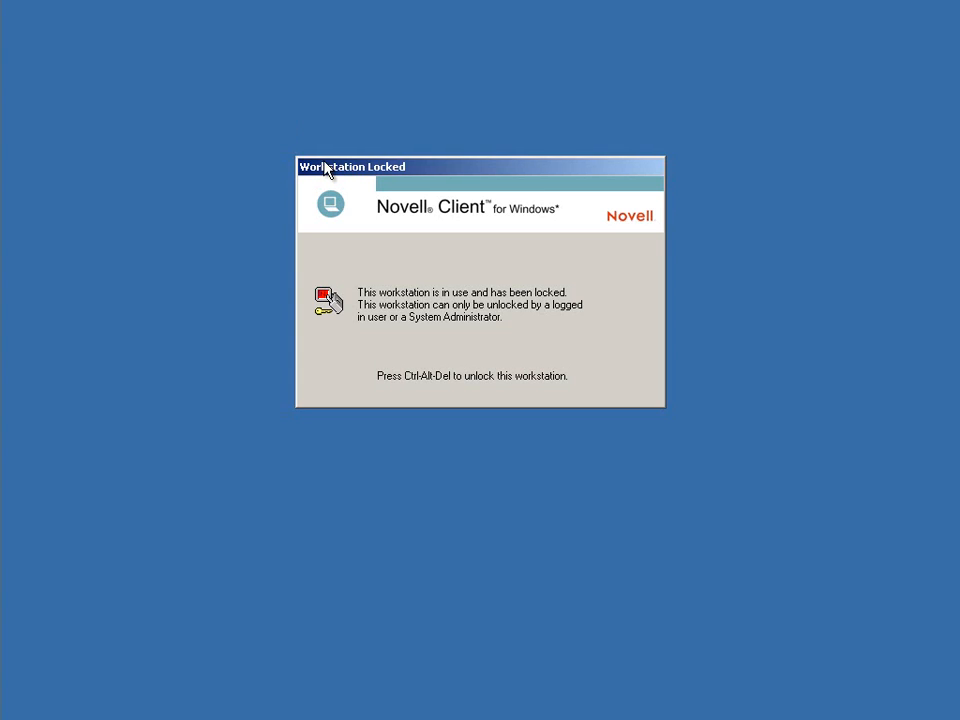
- Unlock the Windows workstation with the account password and open a Command Prompt
key("ctrl+alt+Delete")
type("********")
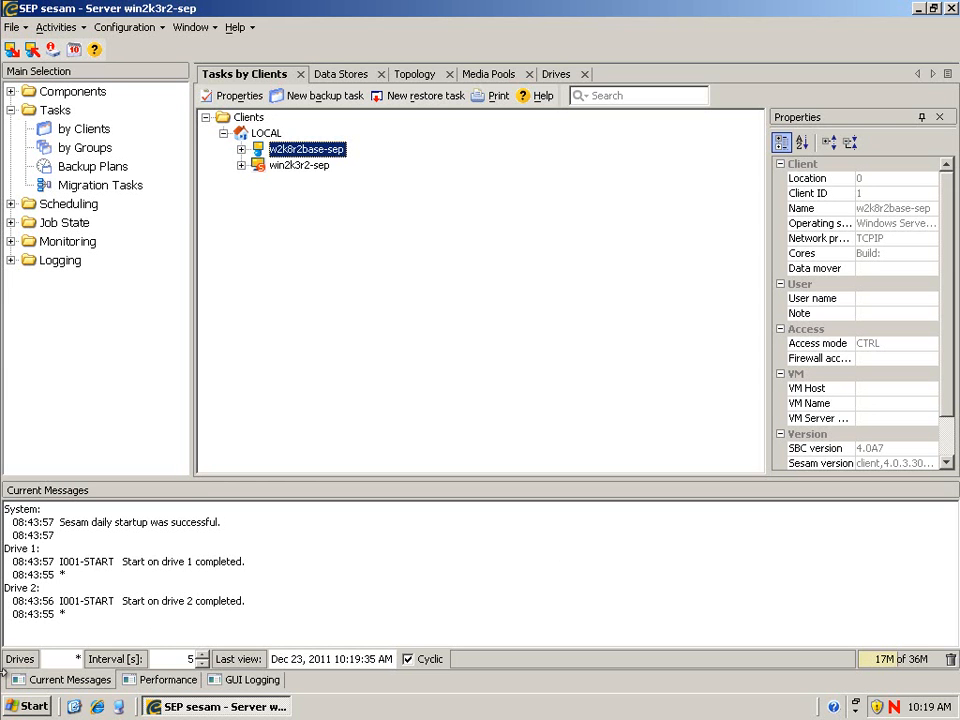
left_click(12, 708)
left_click(84, 426)
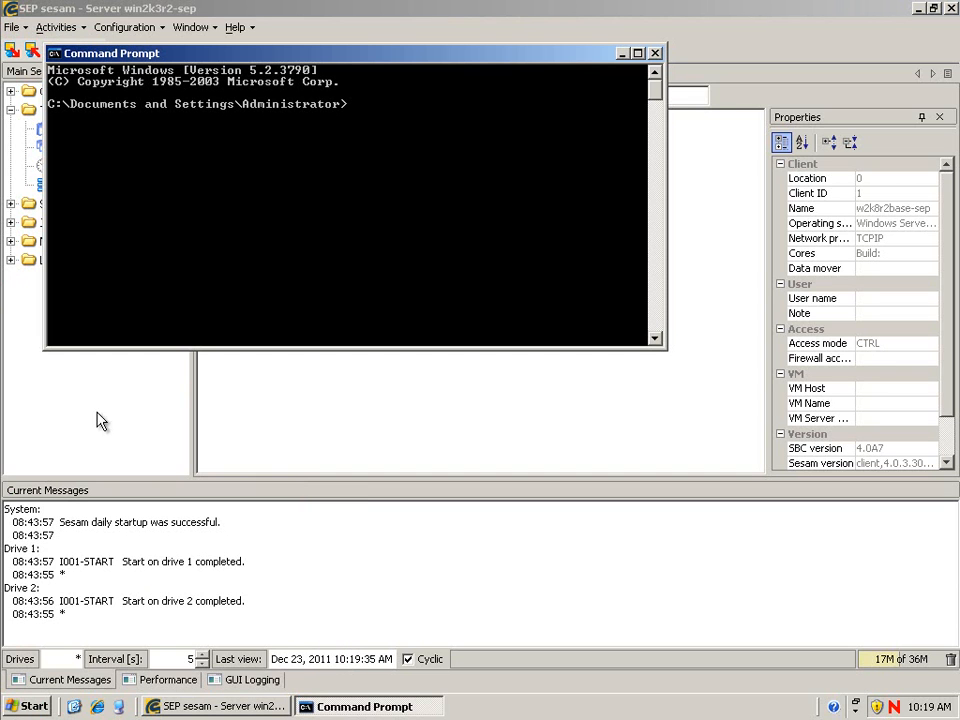
- Start nslookup and resolve oes2sp3-sep.sepdom.lz
type("nslookup")
key("Return")
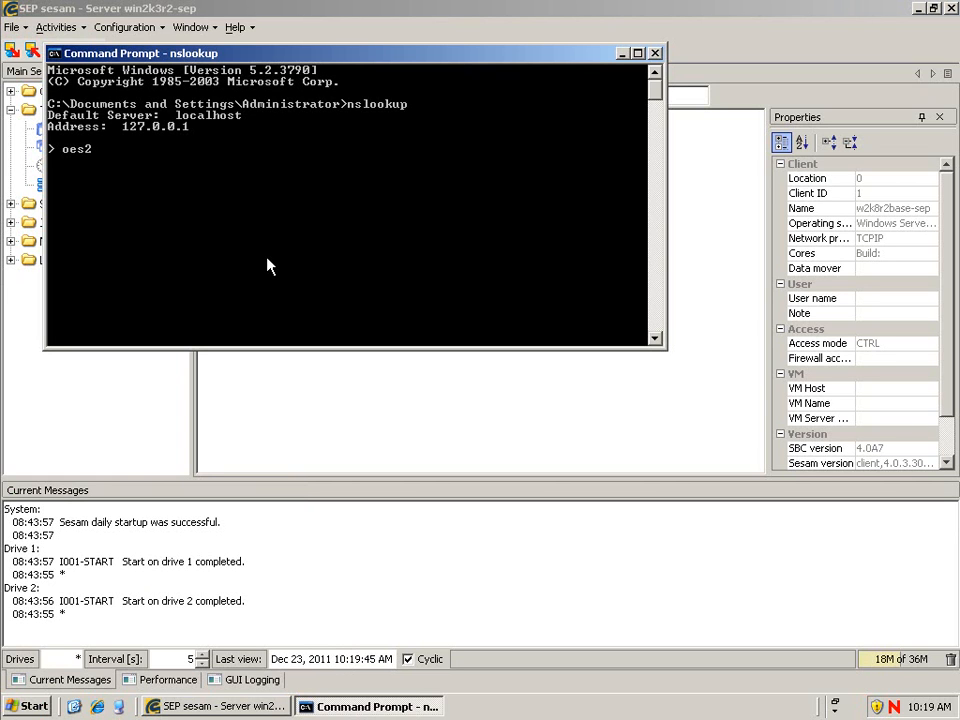
type("oes2sp3-sep.sepd")
type("oml.c")
key("BackSpace")
key("BackSpace")
key("BackSpace")
type(".lz")
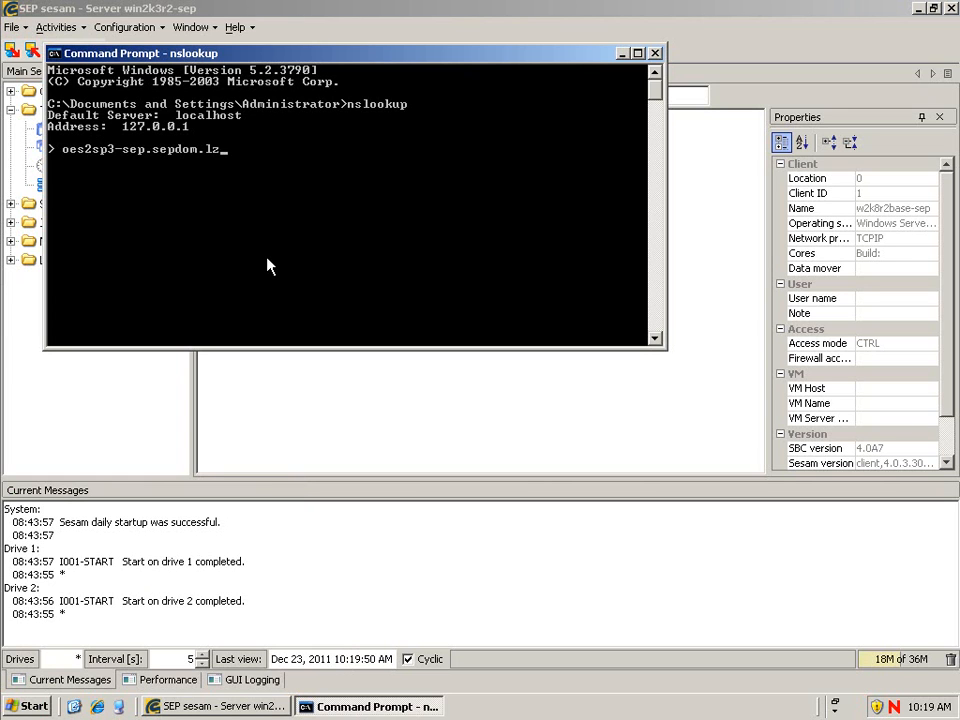
key("Return")
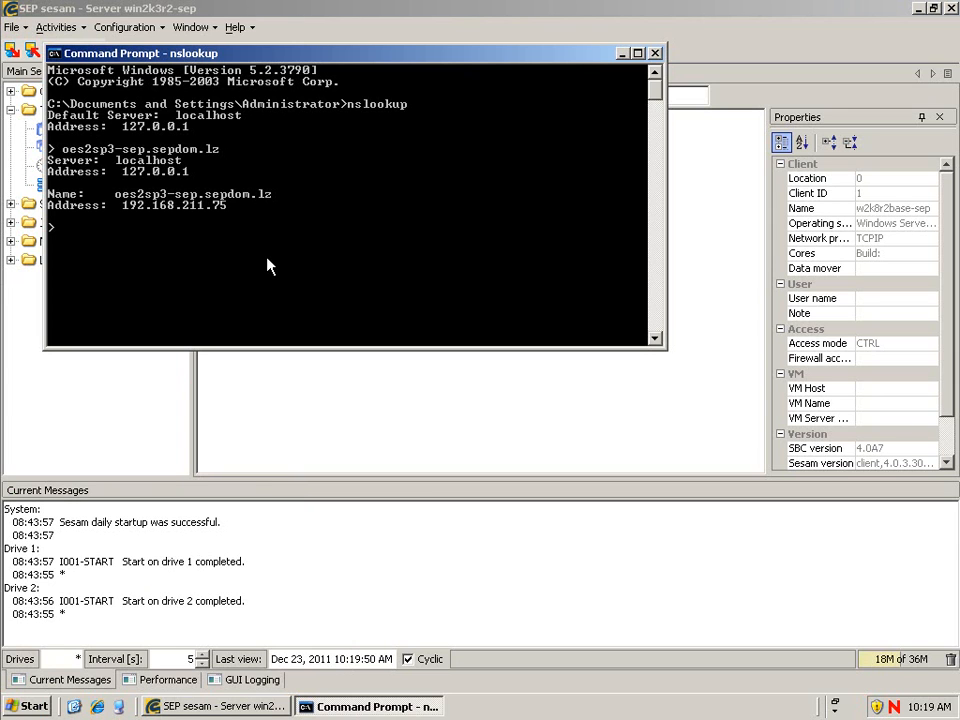
- Reverse-look up 192.168.211.75, then leave nslookup and close the Command Prompt
type("192.168.211.75")
key("Return")
type("exit")
key("Return")
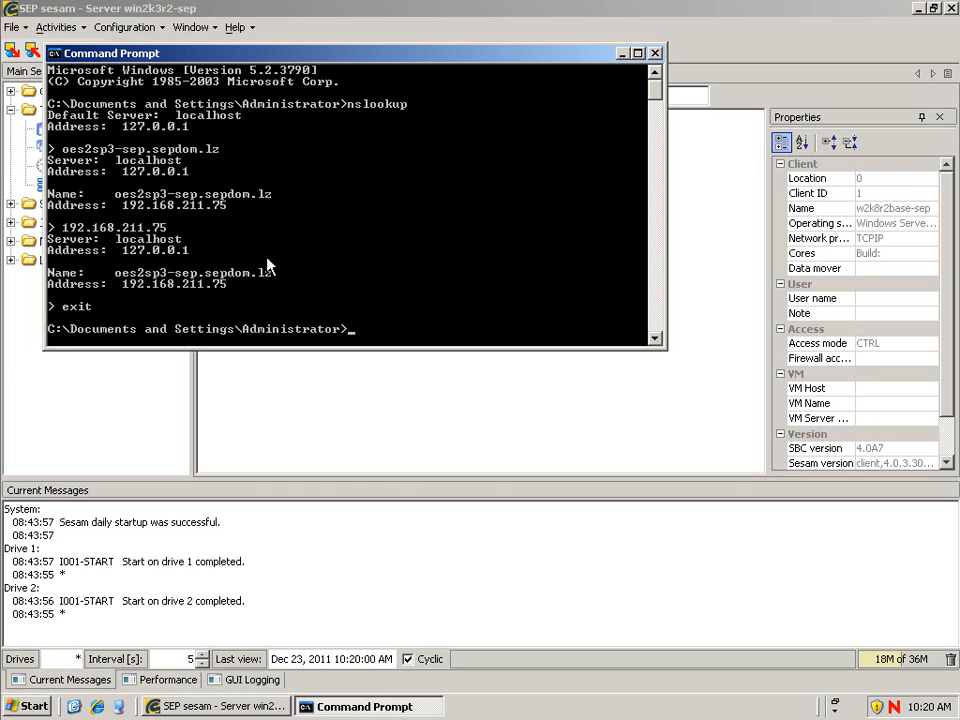
type("exit")
key("Return")
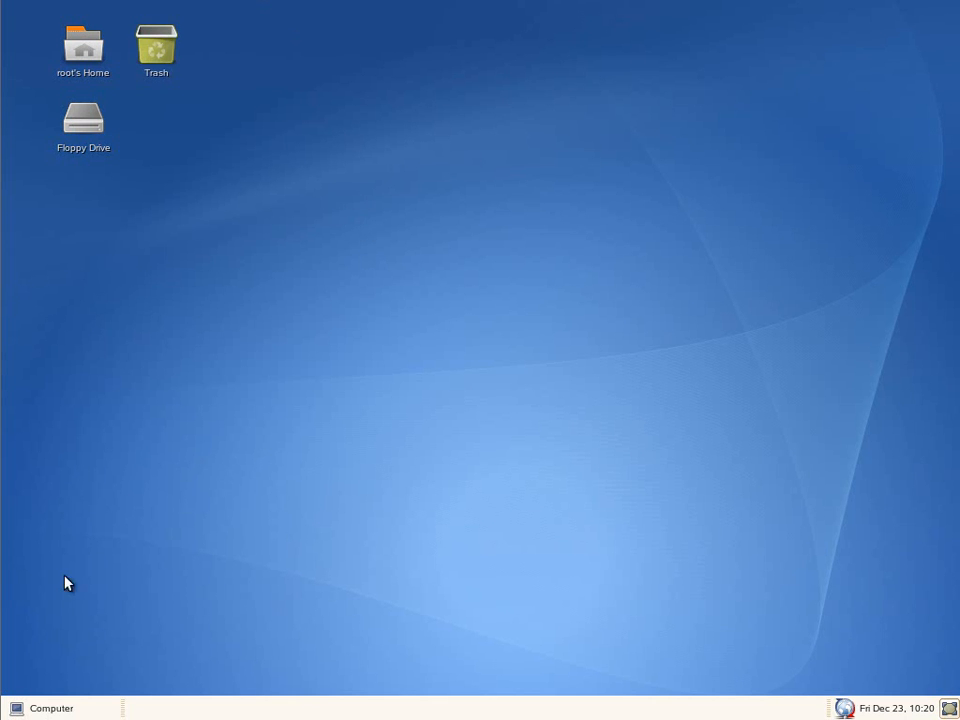
- Launch Firefox, close the iManager tab and load sepusa.com
left_click(43, 710)
left_click(92, 462)
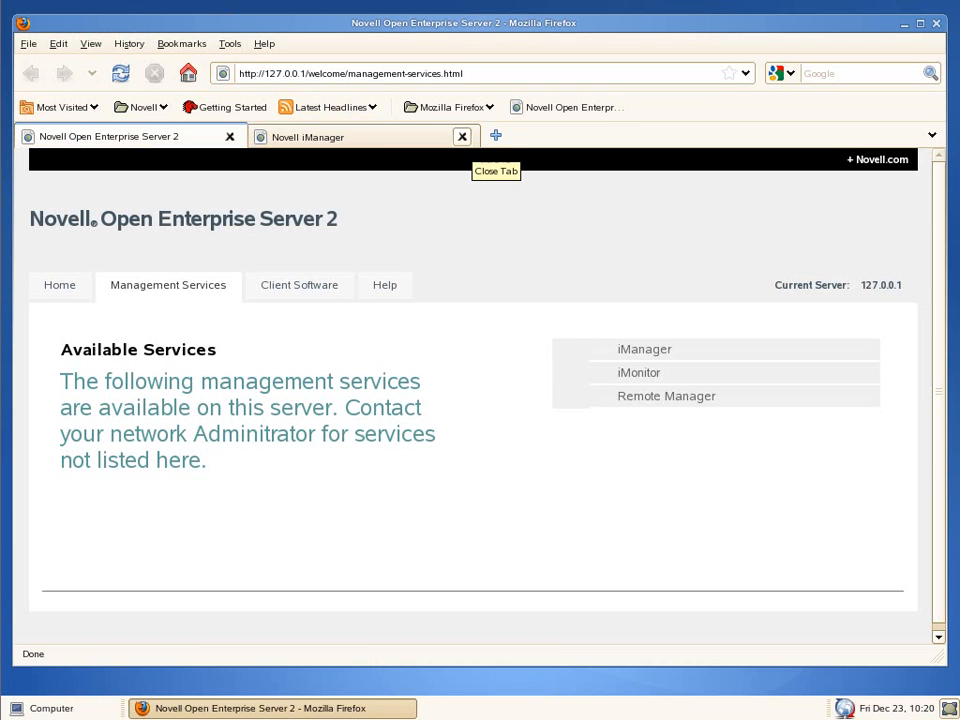
left_click(465, 136)
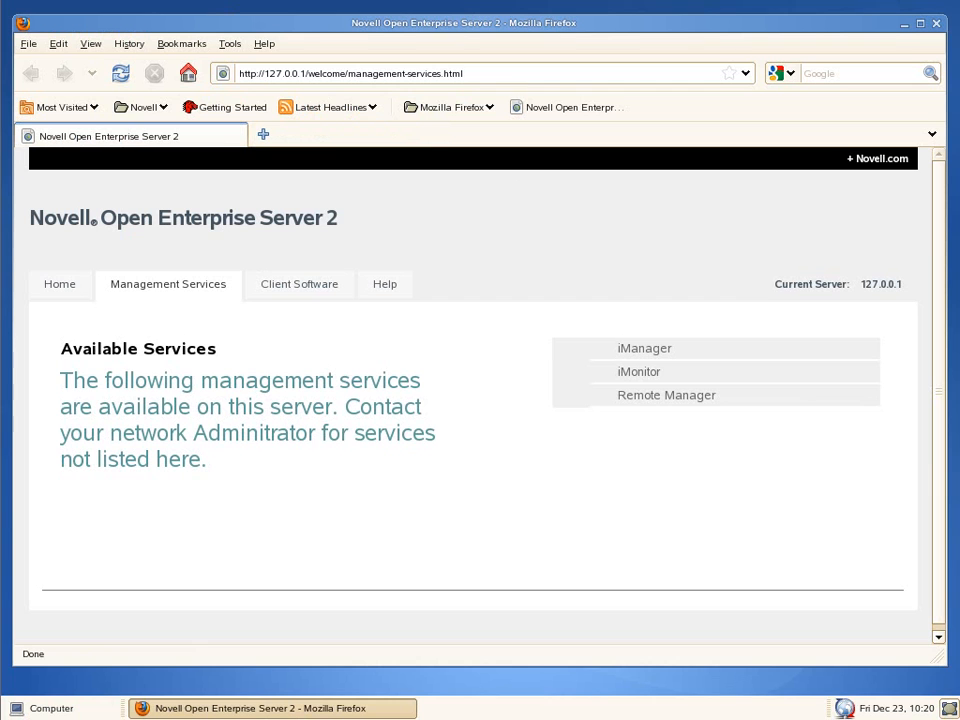
left_click_drag(512, 79, 210, 82)
type("sepusa")
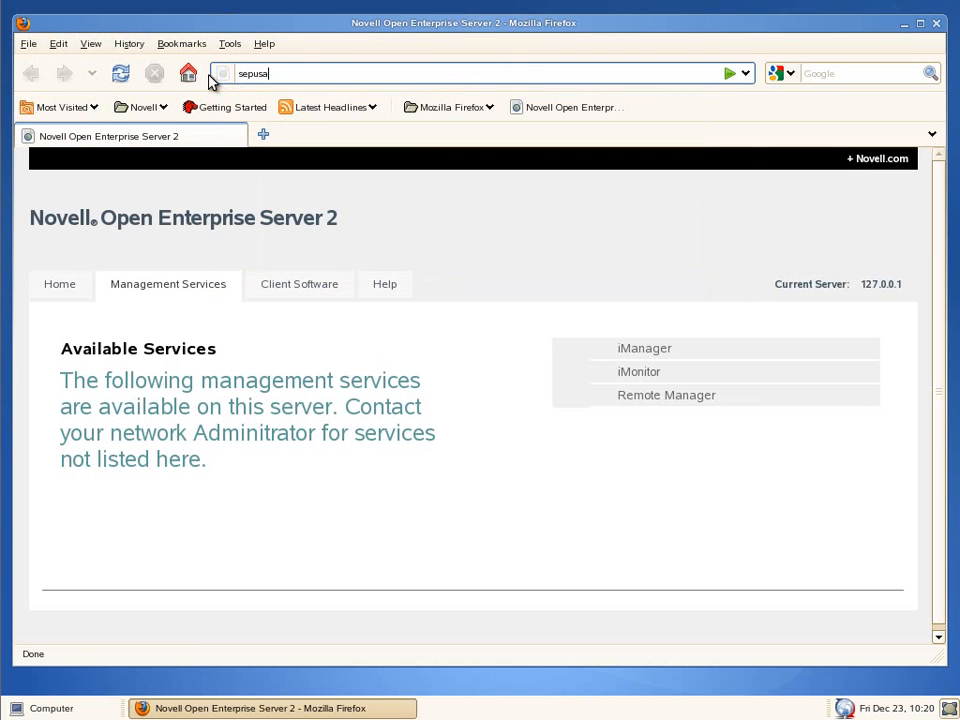
key("ctrl+Return")
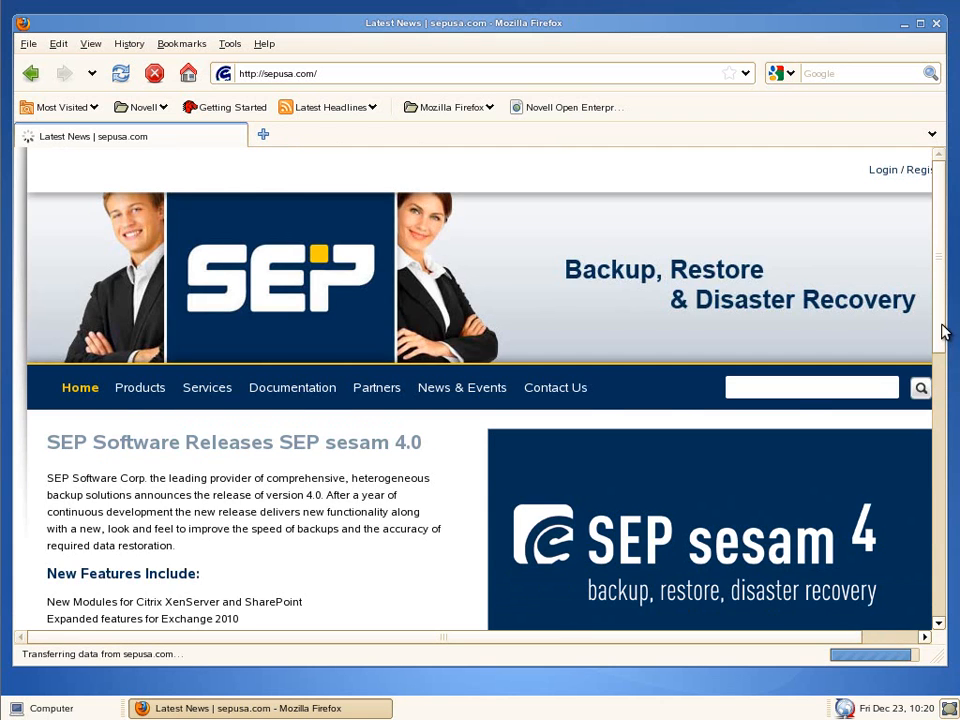
- Go to the 30-day trial download page and choose the 32-bit Novell/SuSE Linux downloads
scroll(944, 380, "down", 4)
scroll(948, 402, "down", 5)
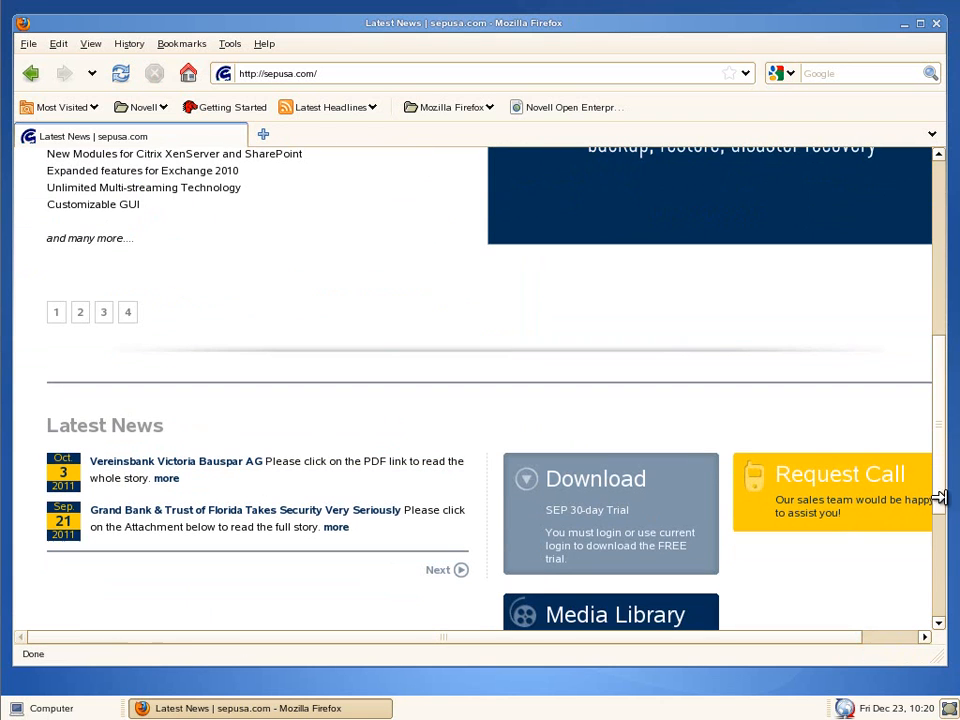
left_click(600, 481)
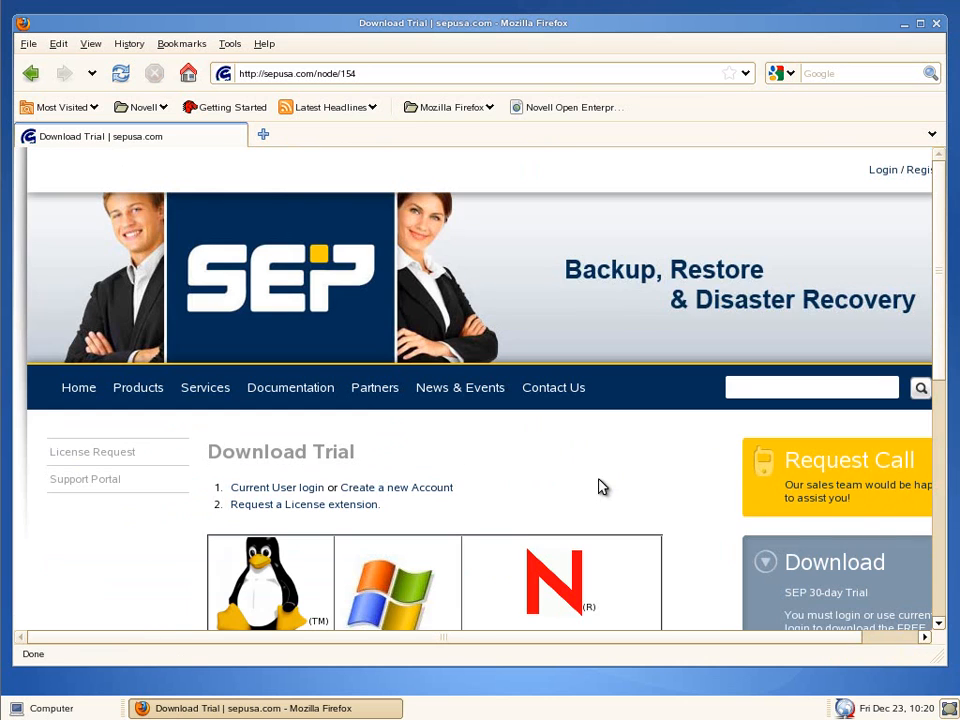
scroll(81, 489, "down", 5)
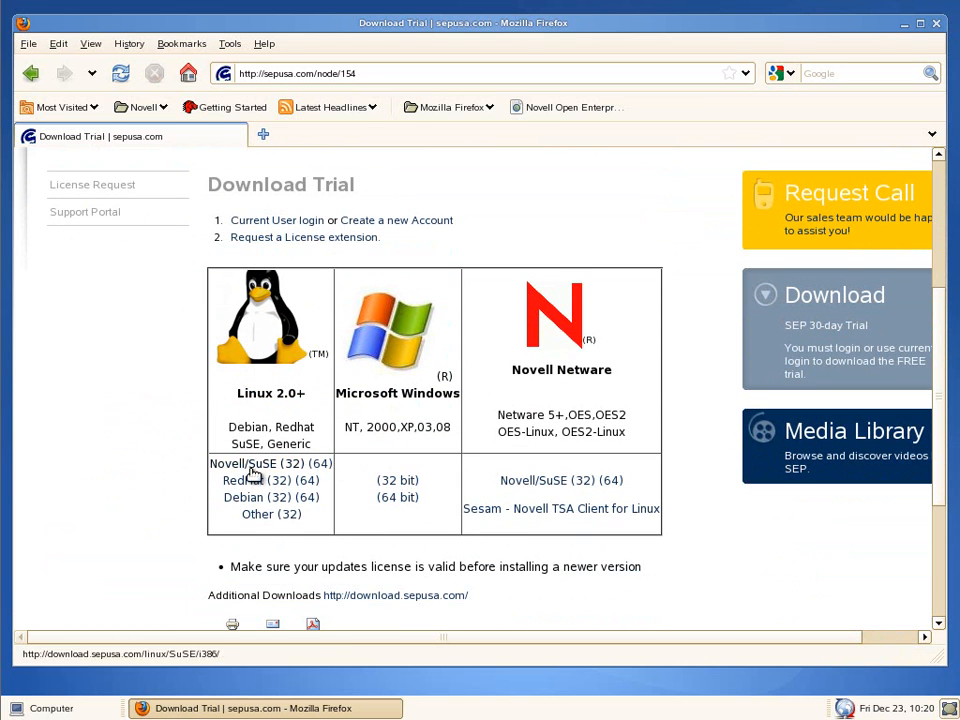
left_click(256, 467)
- Sign in to the download area with the website username and password
key("Tab")
type("••••••••")
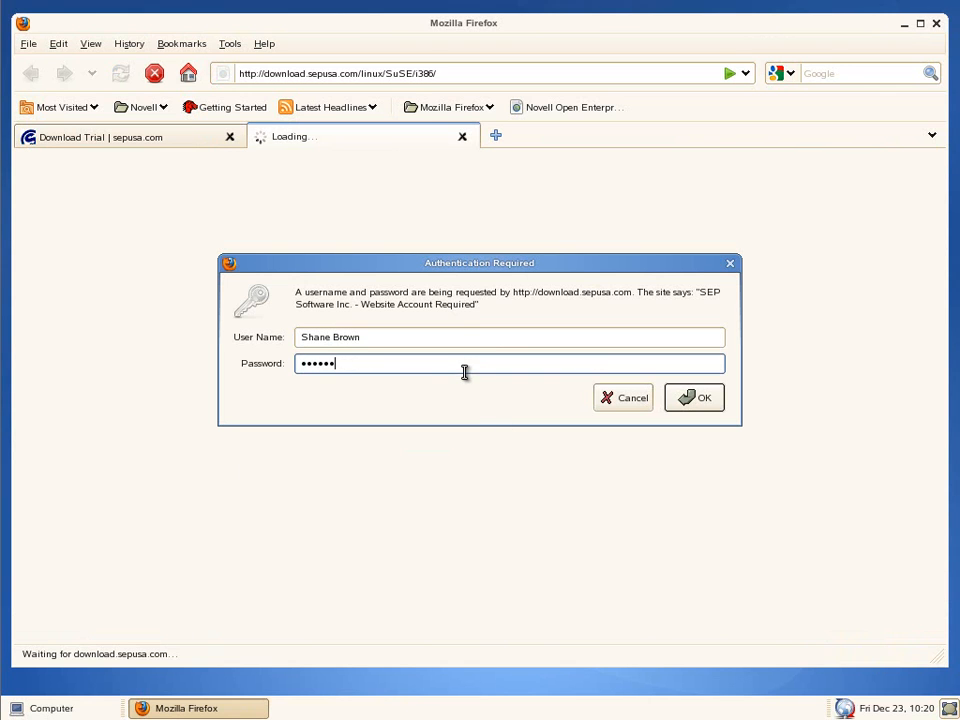
key("Return")
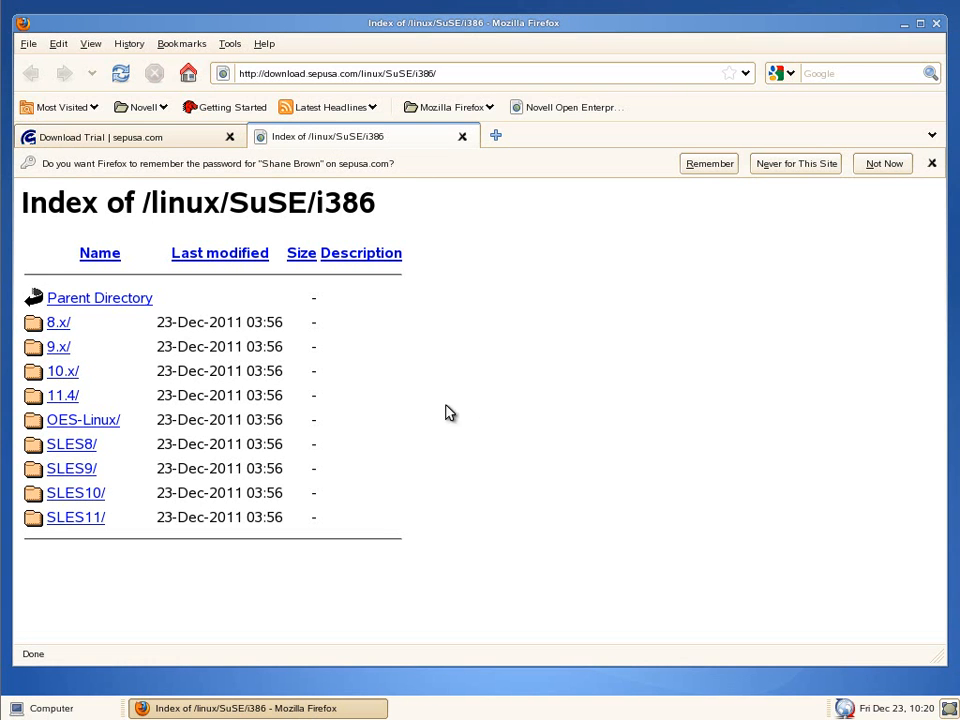
- Save sesam_cli-4.0.3-30.sles10.i586.rpm from the SLES10 folder to disk
left_click(88, 495)
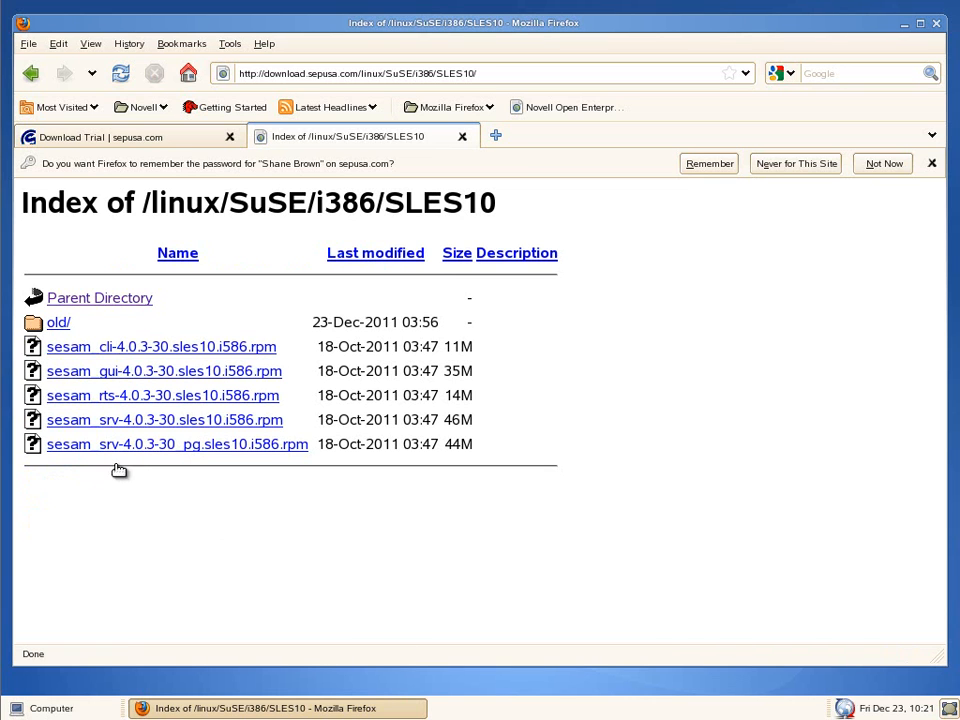
left_click(145, 347)
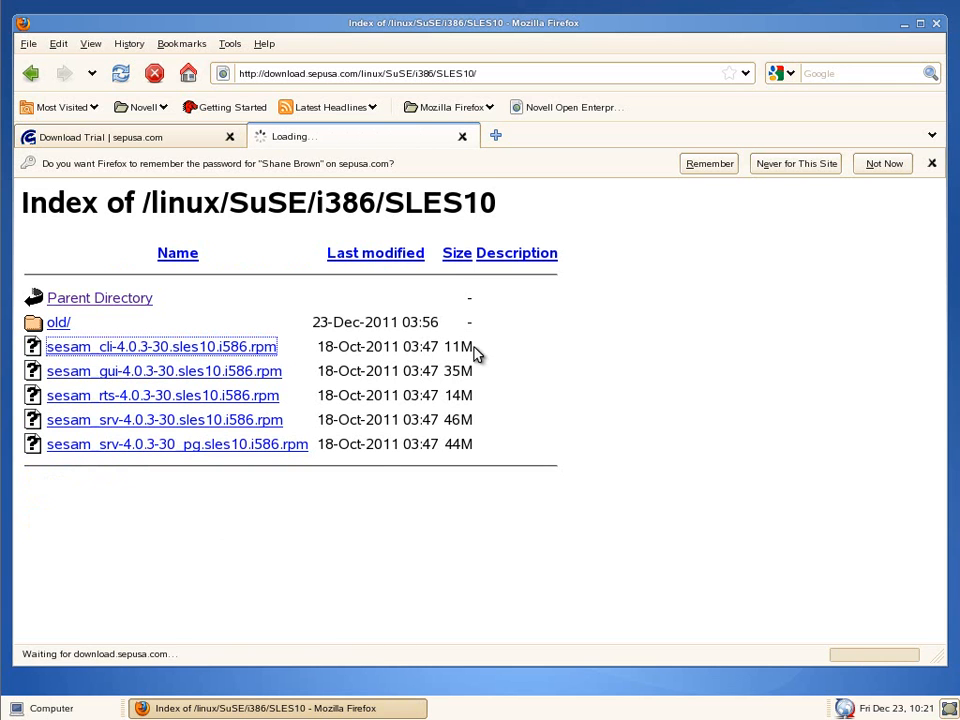
left_click(364, 361)
left_click(604, 445)
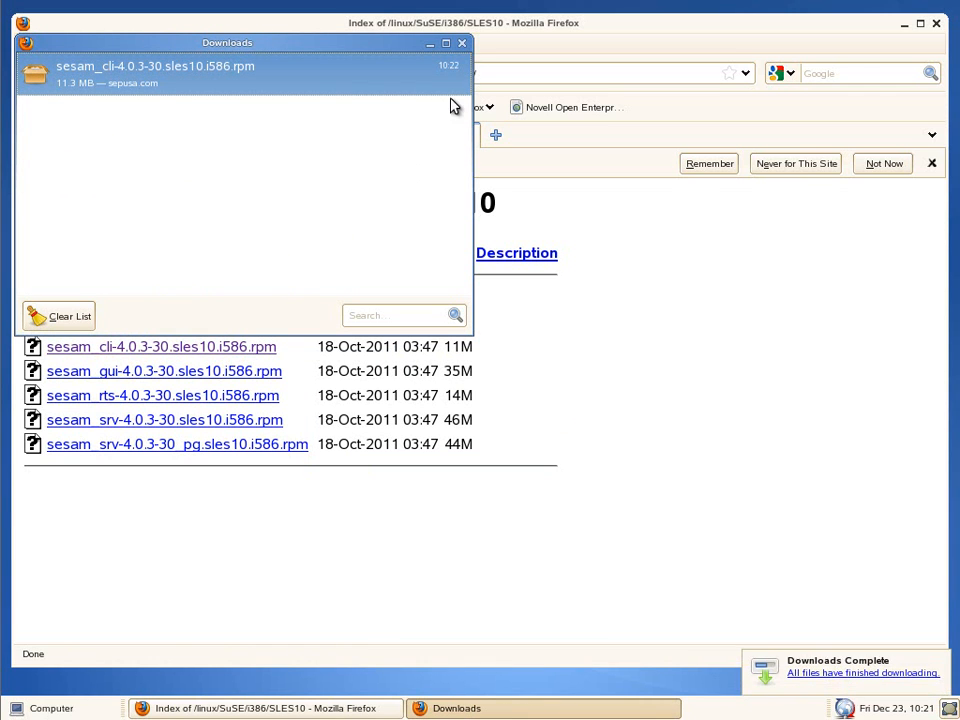
left_click(461, 43)
left_click(40, 708)
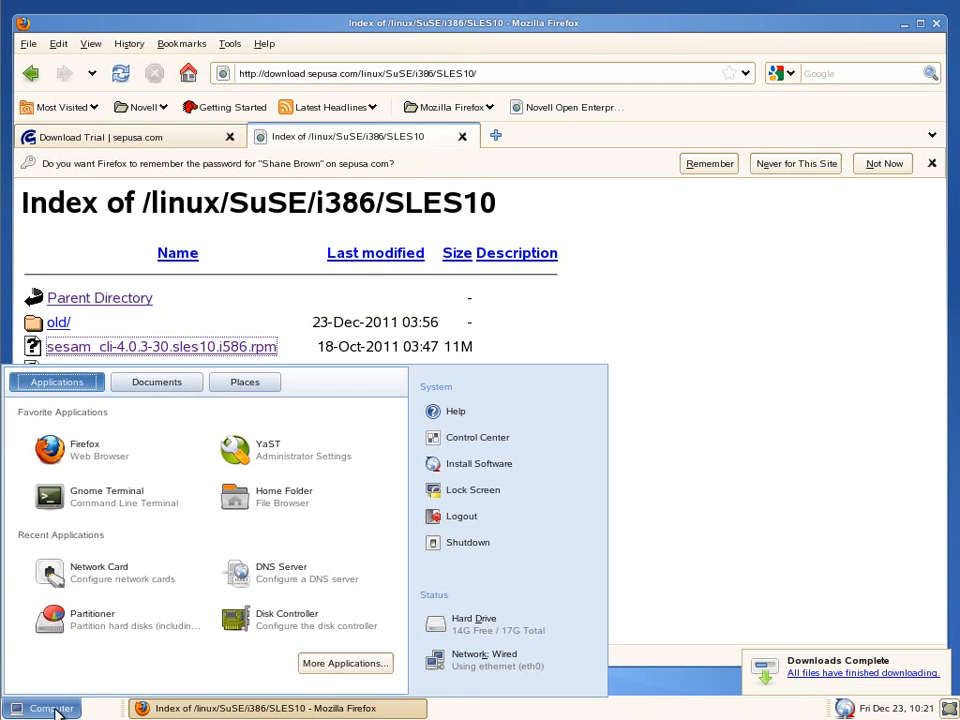
- Open a new terminal, change into the Downloads folder and list its files
left_click(89, 490)
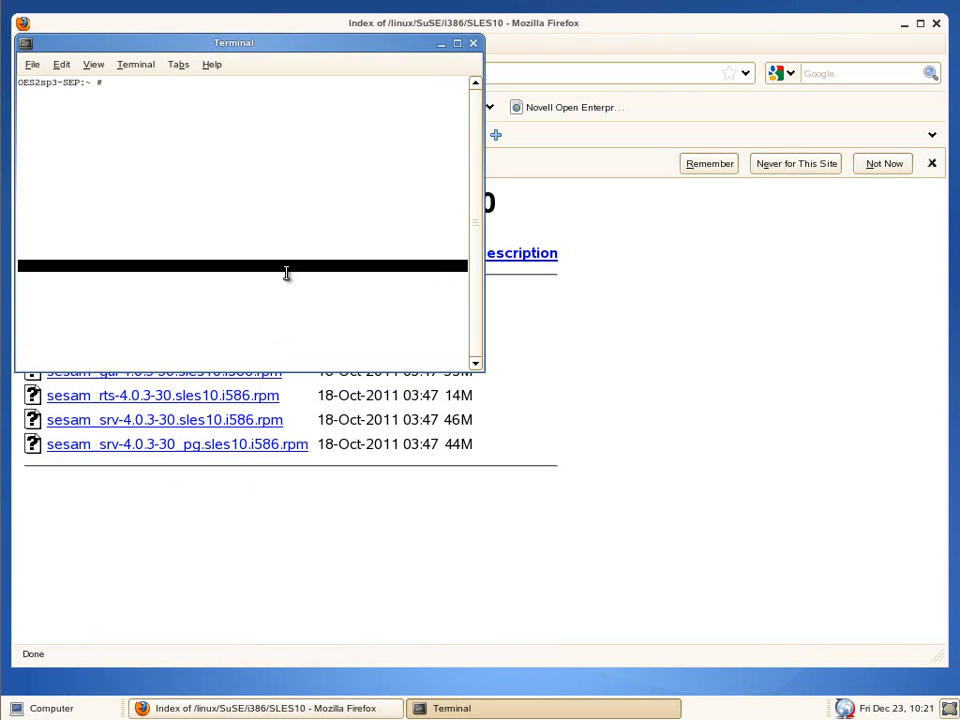
type("cd Do")
key("Tab")
key("Tab")
type("w")
key("Tab")
key("Return")
type("ls")
key("Return")
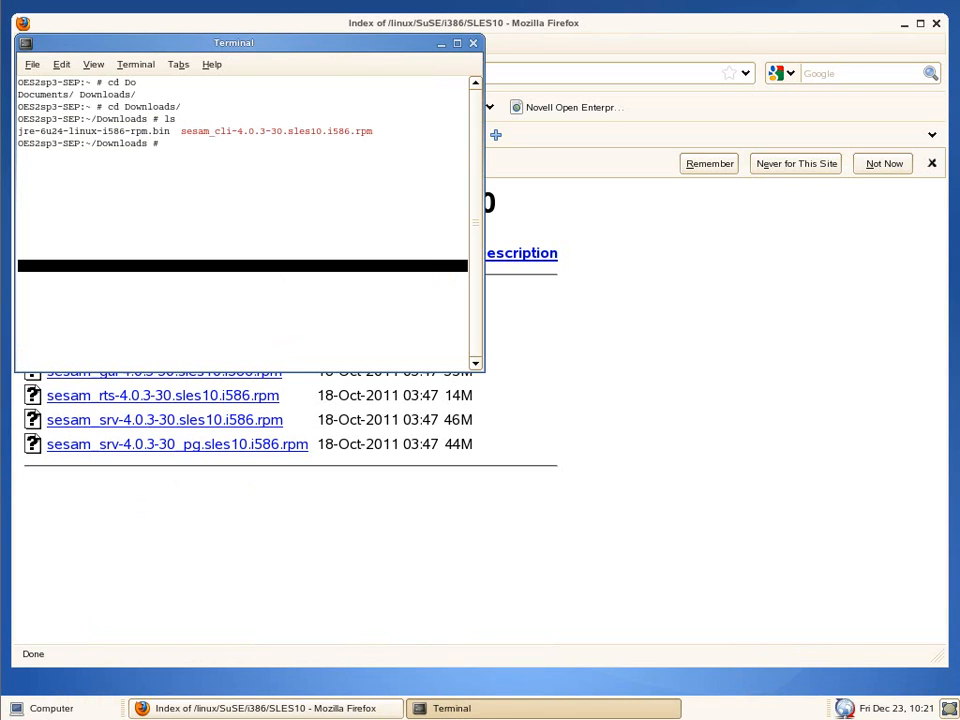
- Install sesam_cli-4.0.3-30.sles10.i586.rpm with rpm -Uvh and enlarge the terminal window
type("rpm -Uvh se")
key("Tab")
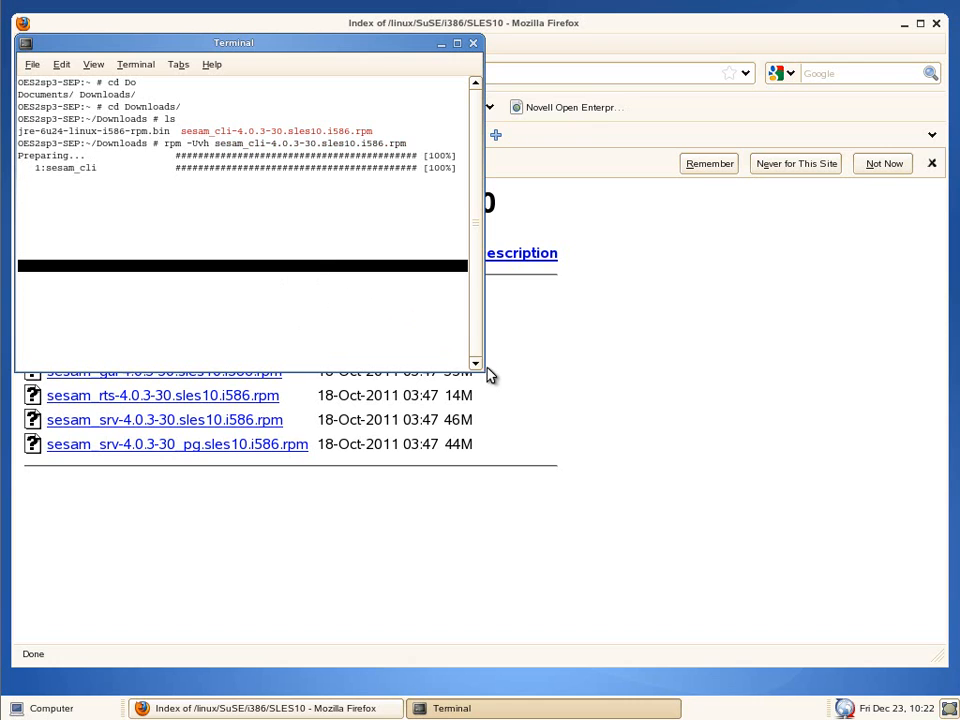
left_click_drag(476, 364, 596, 441)
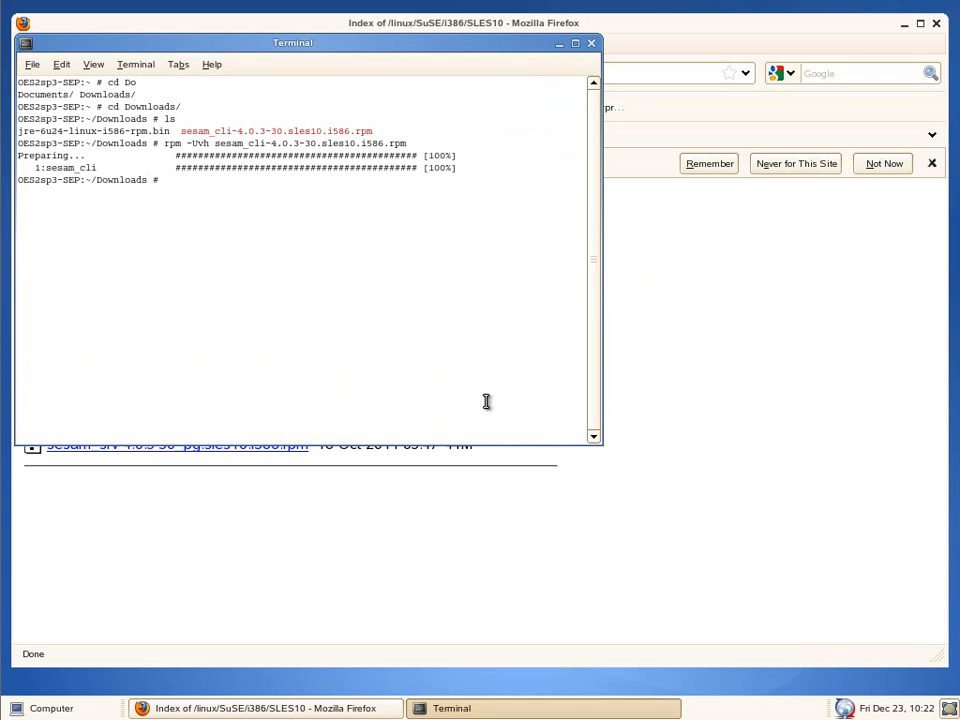
- Run /opt/sesam/bin/sesam/sm_setup set_client Win2k3r2-sep.sepdom.lz to register the sesam server
triple_click(407, 364)
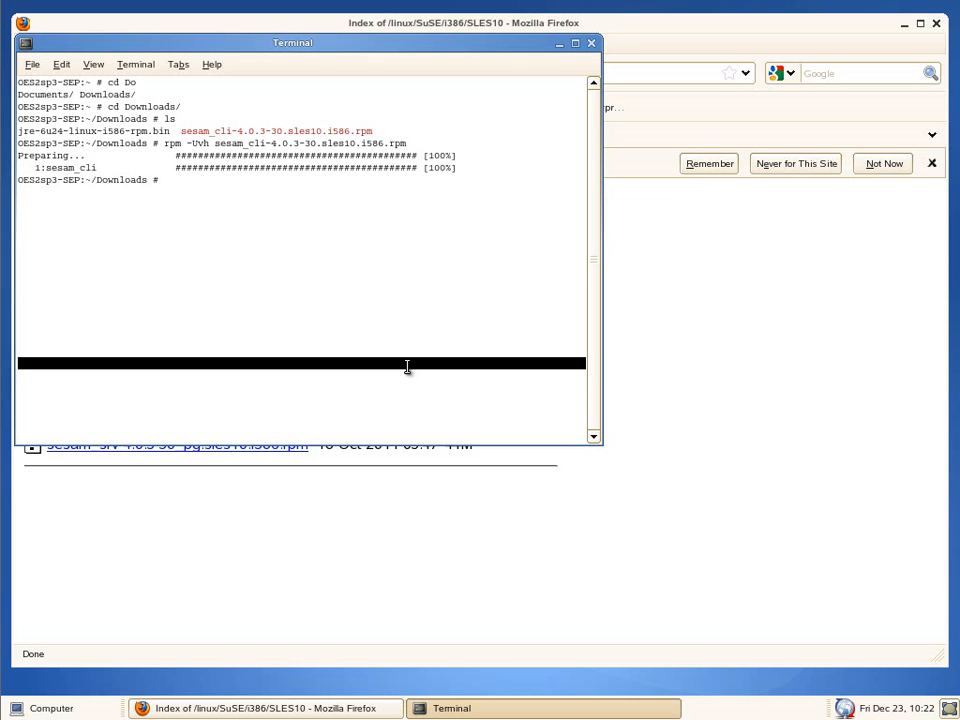
type("/var/")
type("opt/sesam/")
key("BackSpace")
key("BackSpace")
key("BackSpace")
key("BackSpace")
key("BackSpace")
key("BackSpace")
key("BackSpace")
key("BackSpace")
key("BackSpace")
key("BackSpace")
key("BackSpace")
key("BackSpace")
key("BackSpace")
key("BackSpace")
key("BackSpace")
type("/opt/s")
key("Tab")
type("bin/sesam/sm_setup")
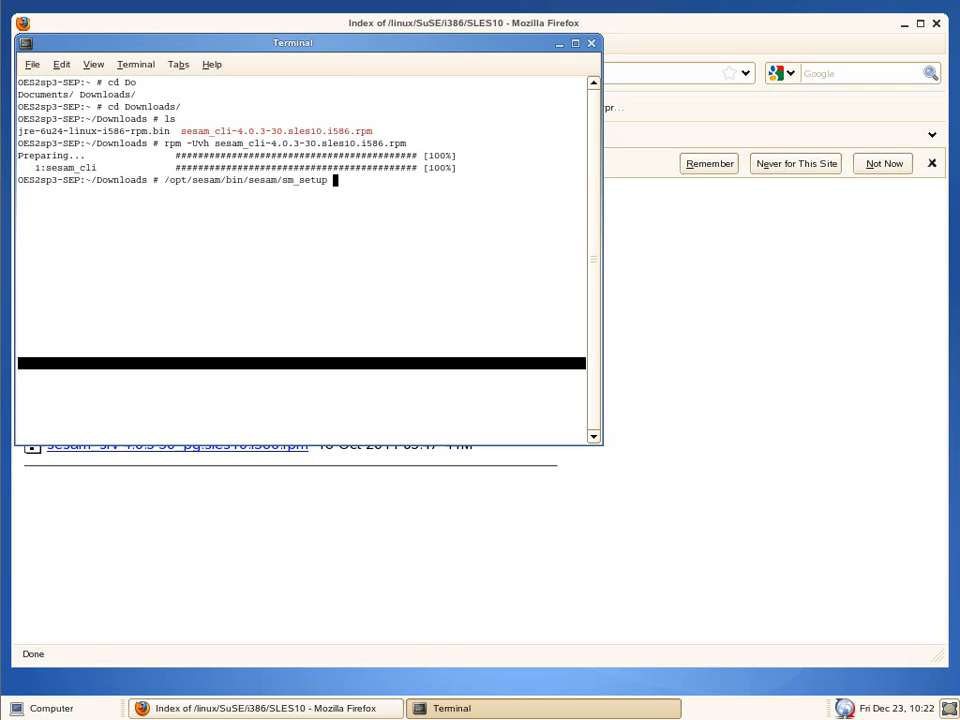
type(" set_client Win2k3r2-sep.sepdom.lz")
key("Return")
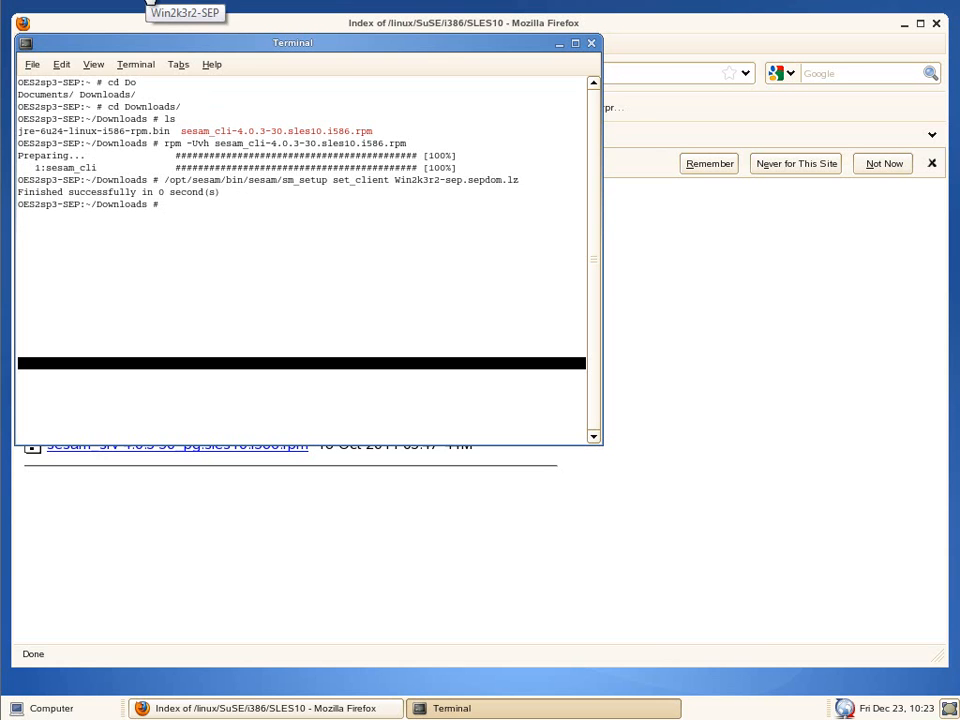
left_click(150, 1)
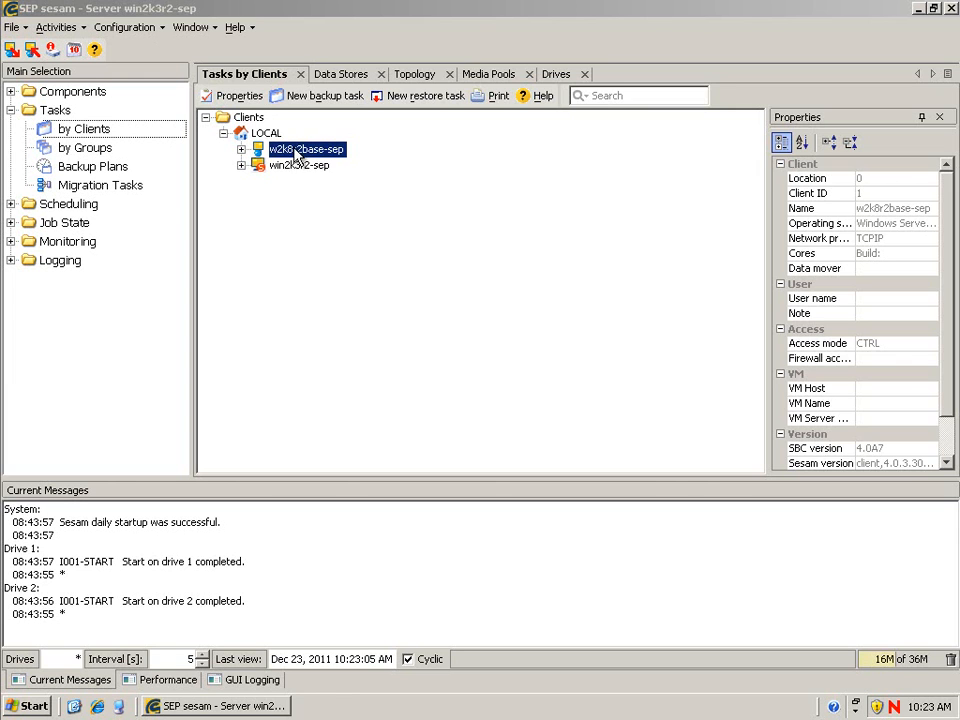
- Create client OES2sp3-sep under LOCAL with platform UNIX
left_click(267, 133)
left_click(310, 96)
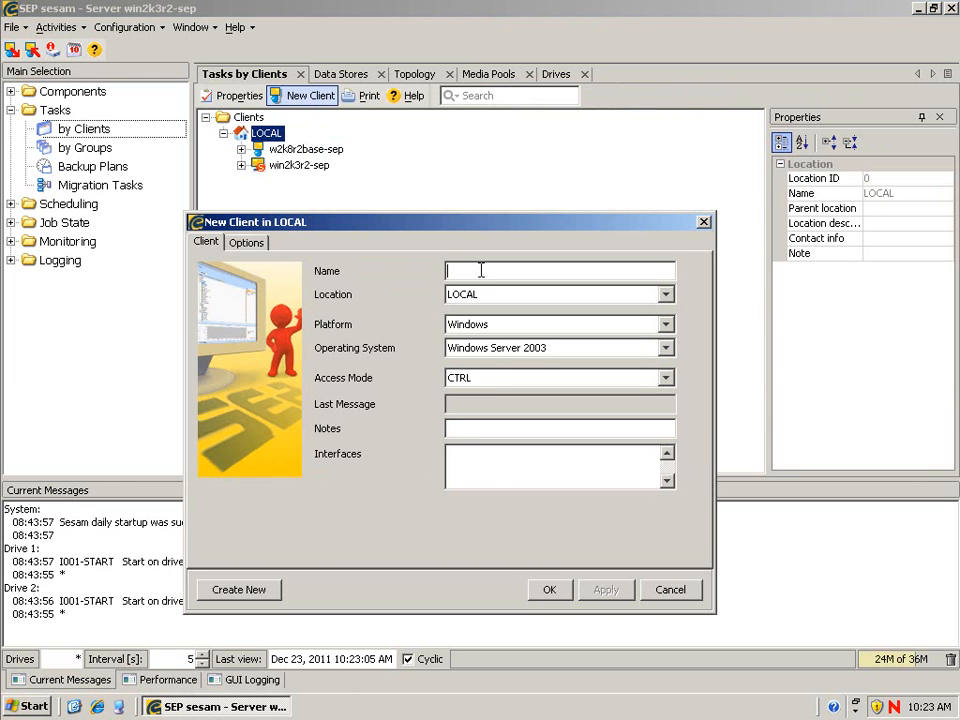
type("OES2sp2")
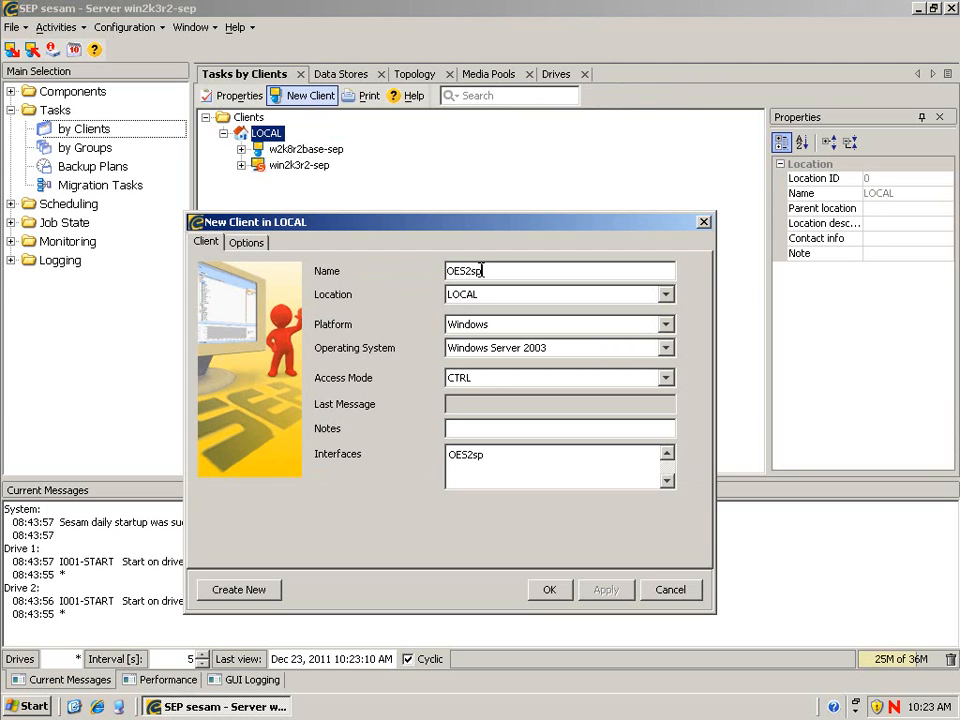
key("BackSpace")
type("3-sep")
left_click(666, 324)
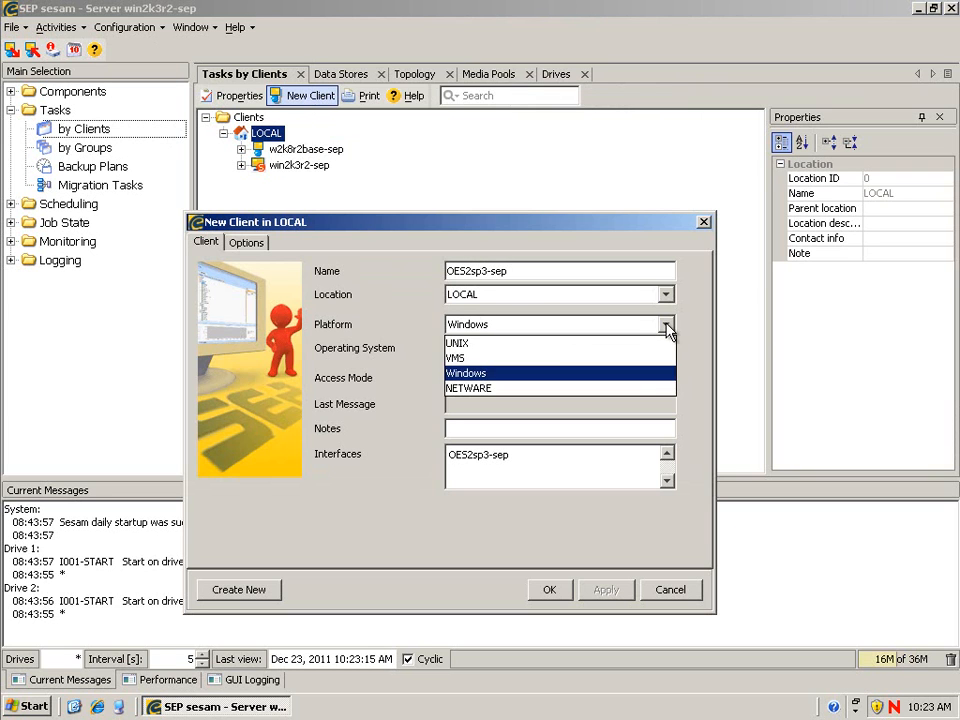
left_click(495, 344)
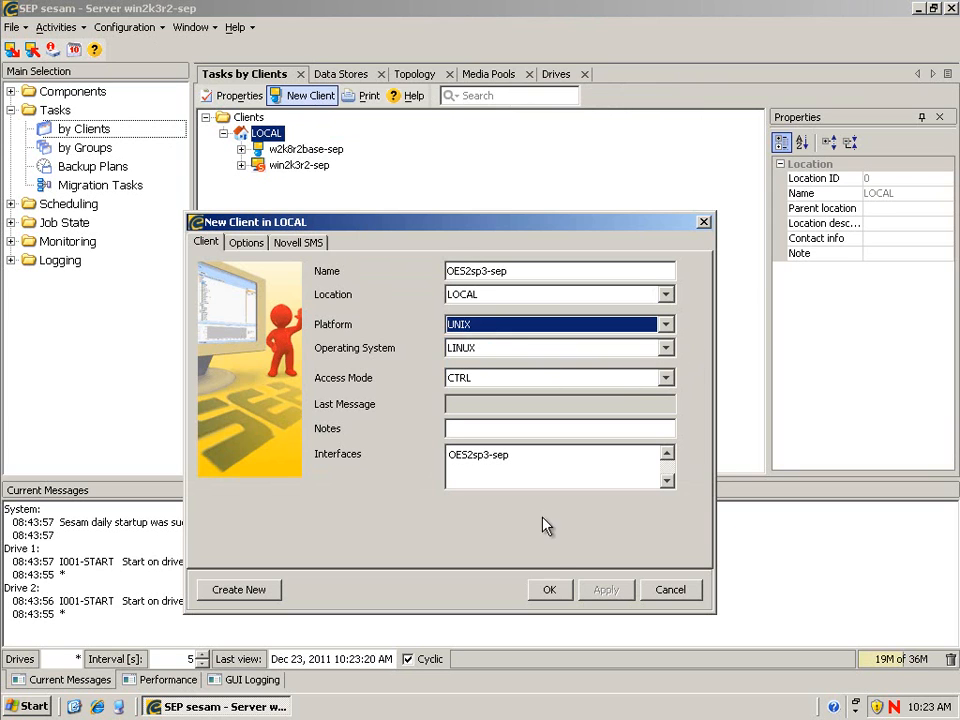
left_click(549, 589)
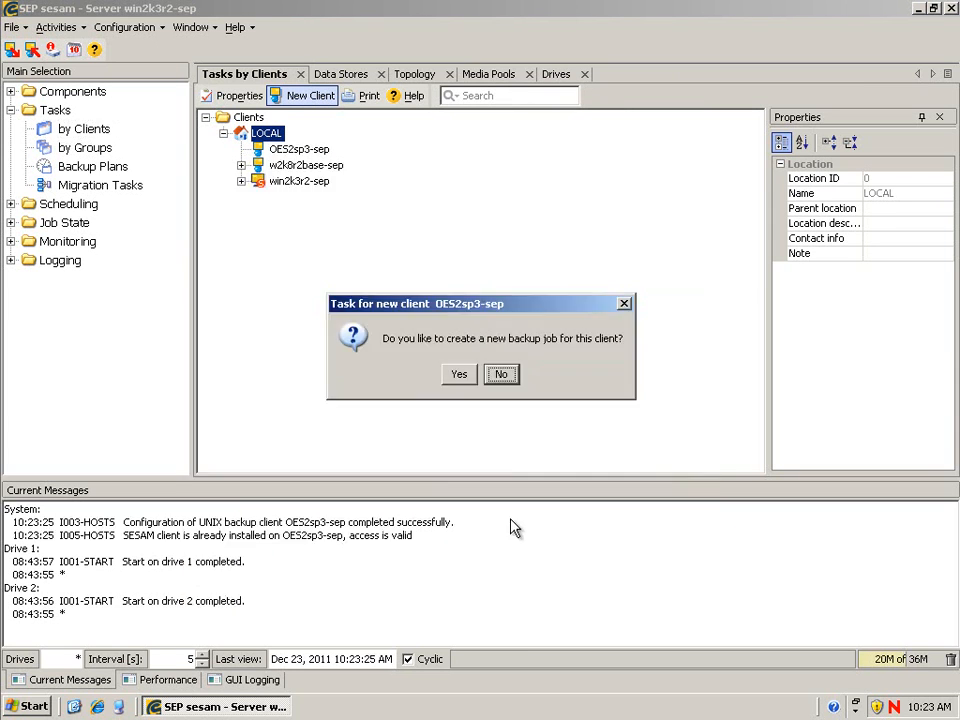
- Decline the immediate backup job, then start a new backup task for client OES2sp3-sep
left_click(487, 376)
left_click_drag(294, 540, 261, 530)
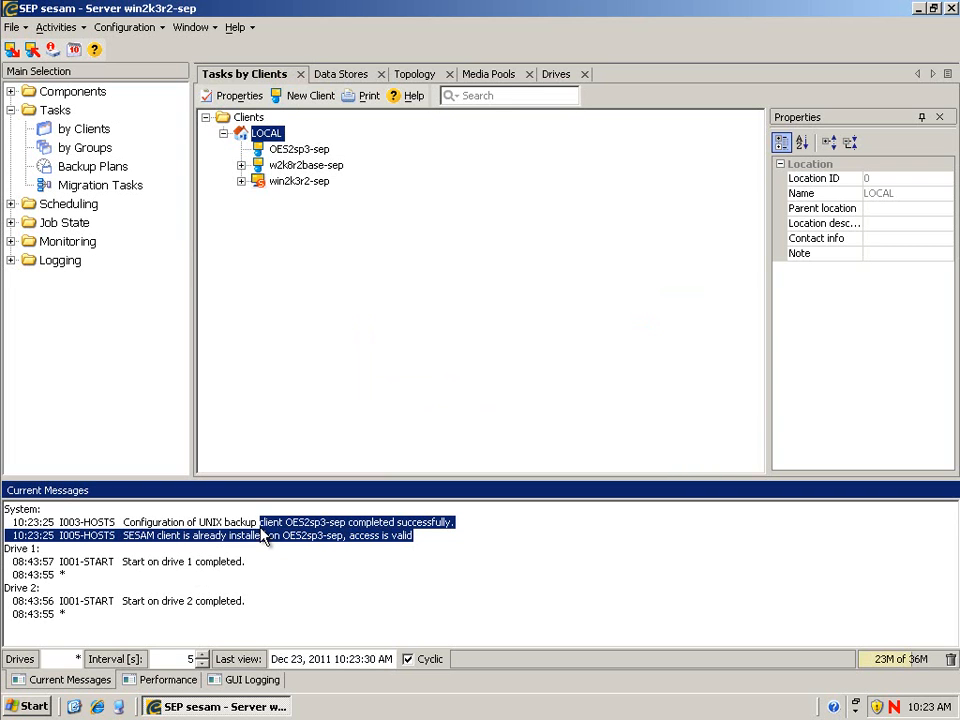
left_click(285, 150)
right_click(286, 151)
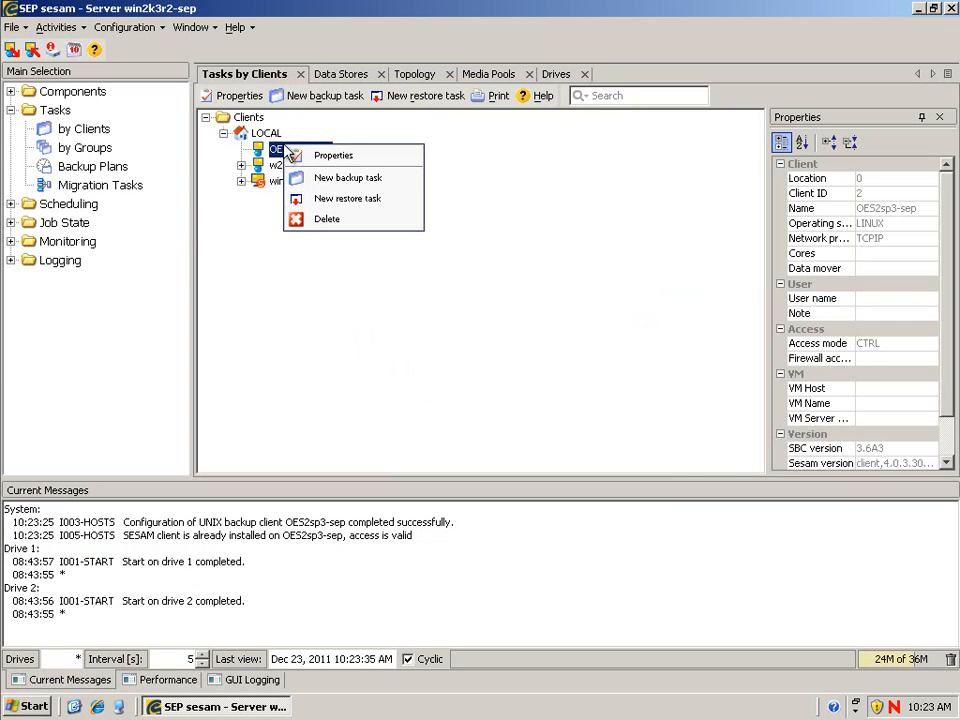
left_click(326, 180)
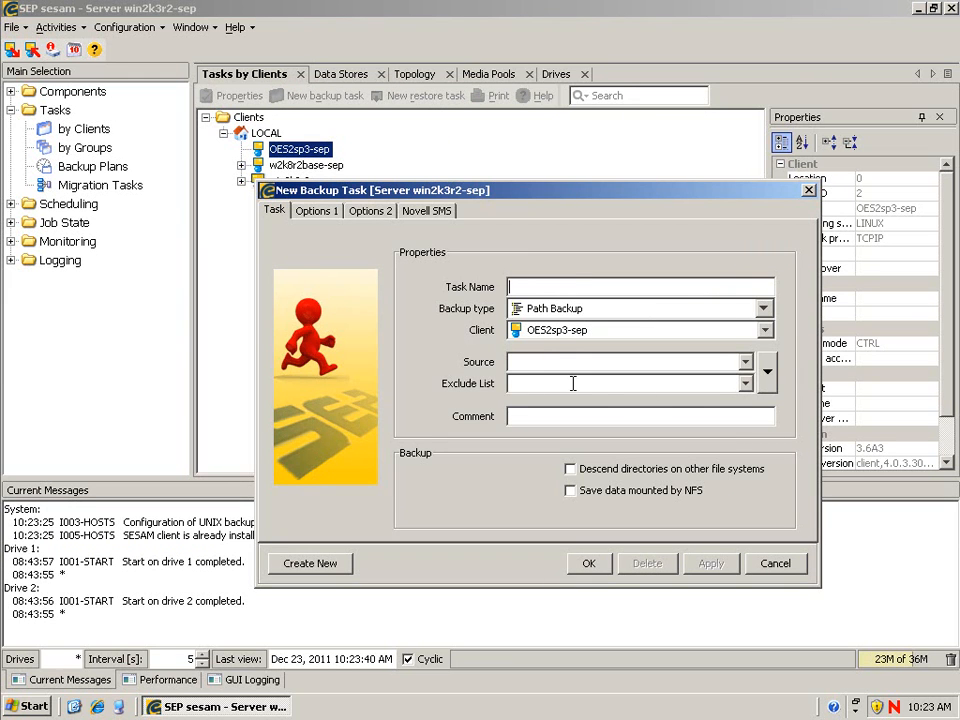
- Pick /mnt as the source and save backup task OES2sp3-sep_mnt
left_click(767, 368)
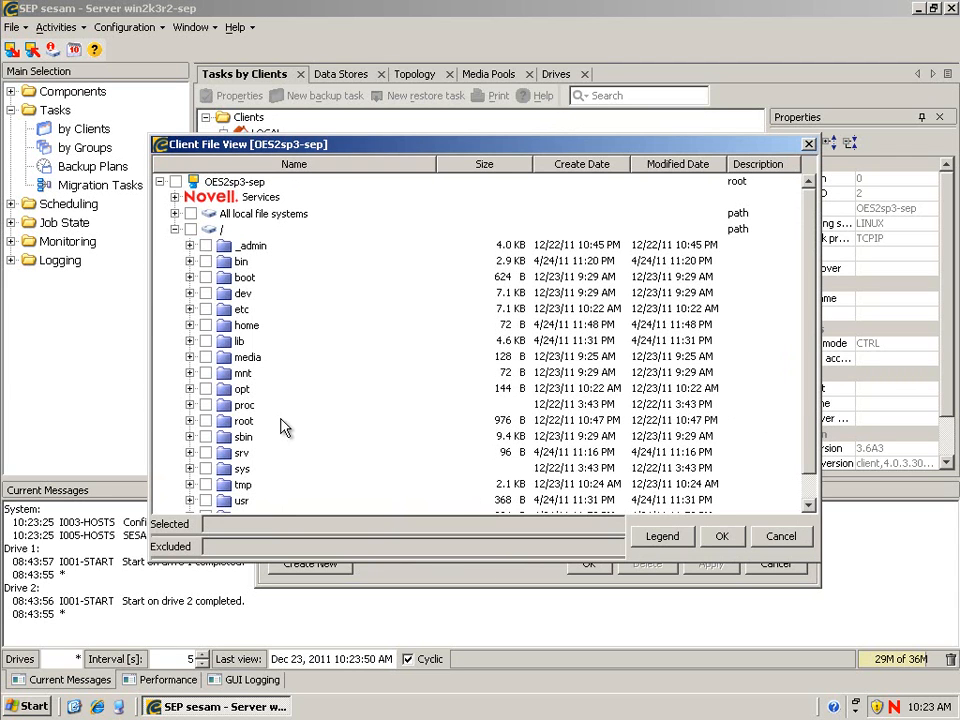
scroll(325, 435, "down", 1)
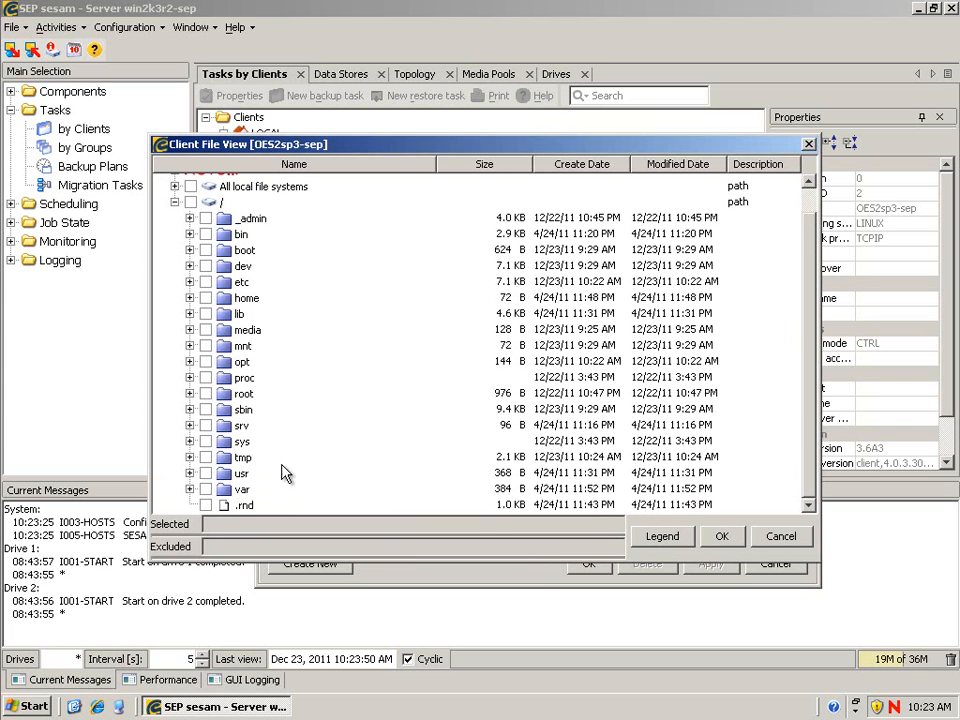
left_click(205, 345)
left_click(721, 537)
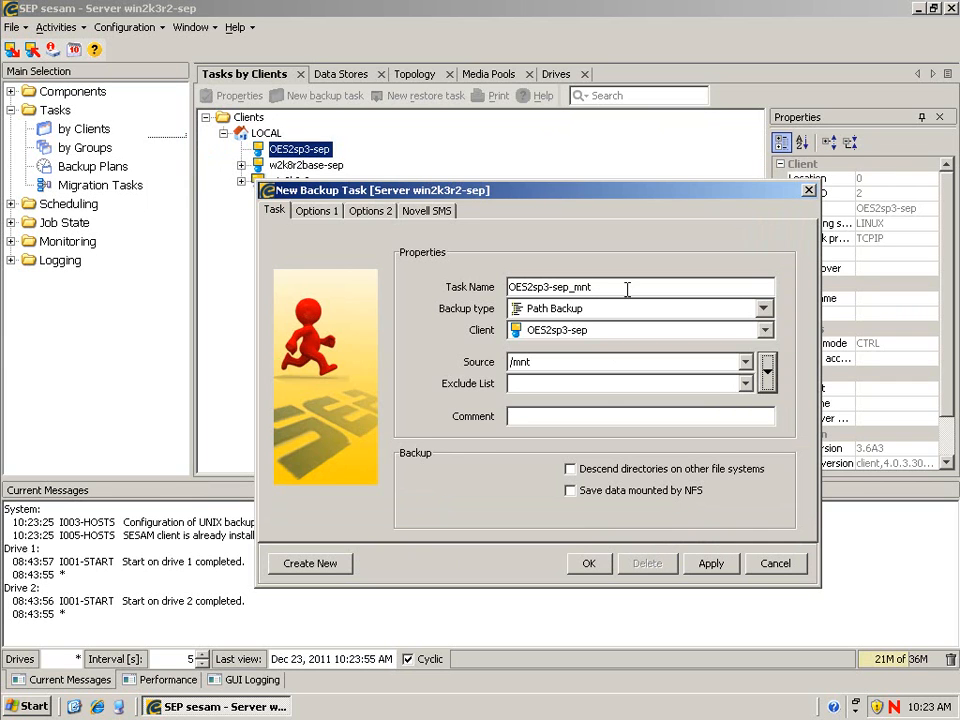
left_click(589, 566)
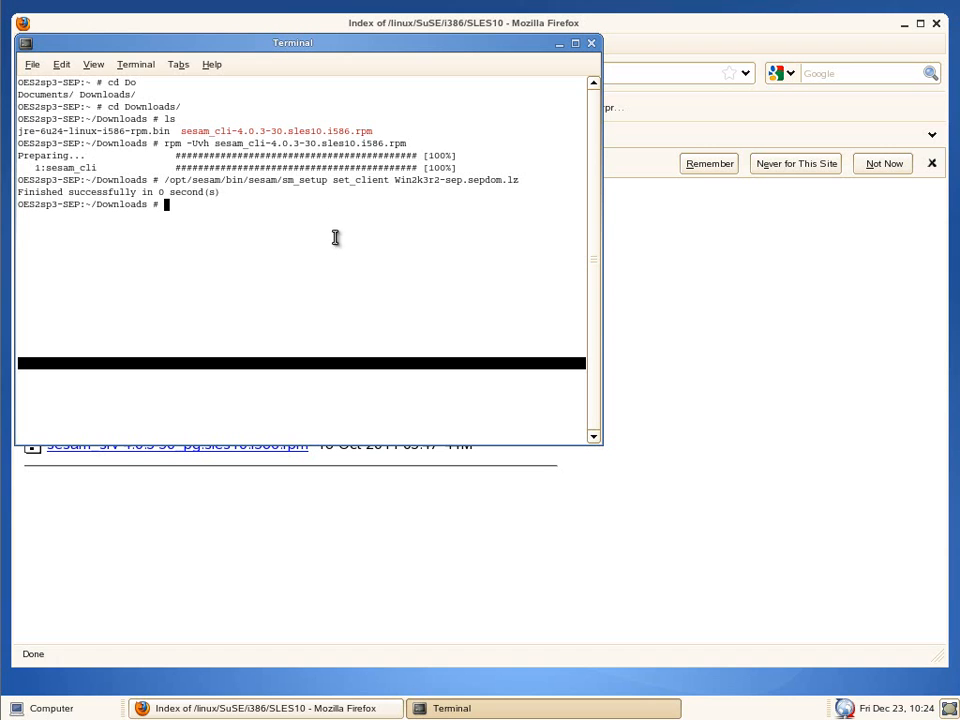
- Download sesam-novell-client-4.0.3-20.SuSE.i586.rpm from the OES-Linux listing, then quit Firefox
left_click(694, 339)
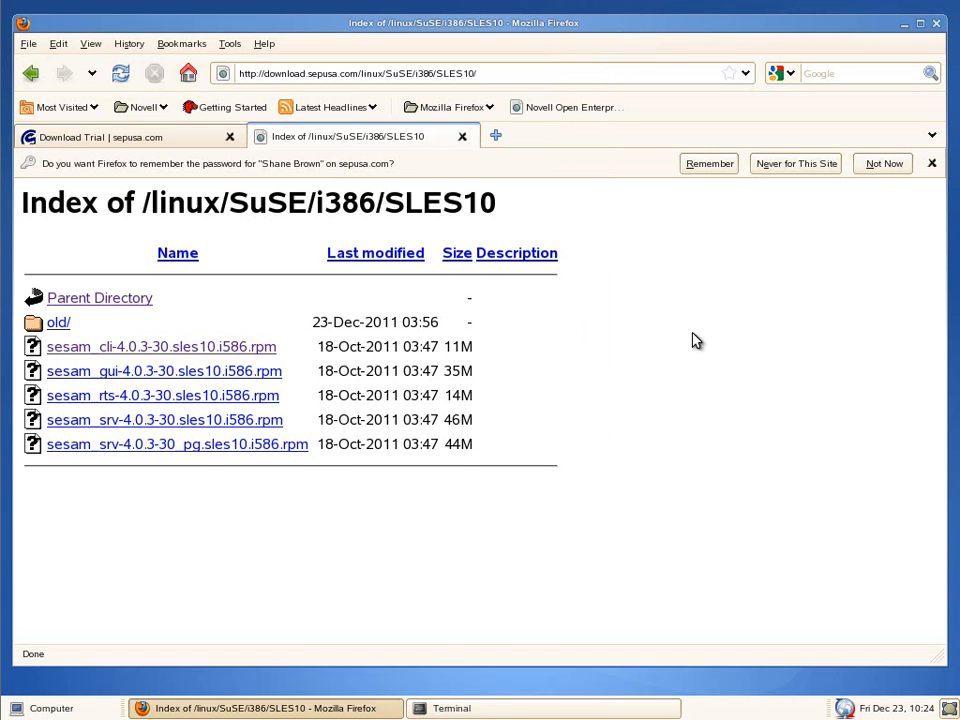
left_click(462, 137)
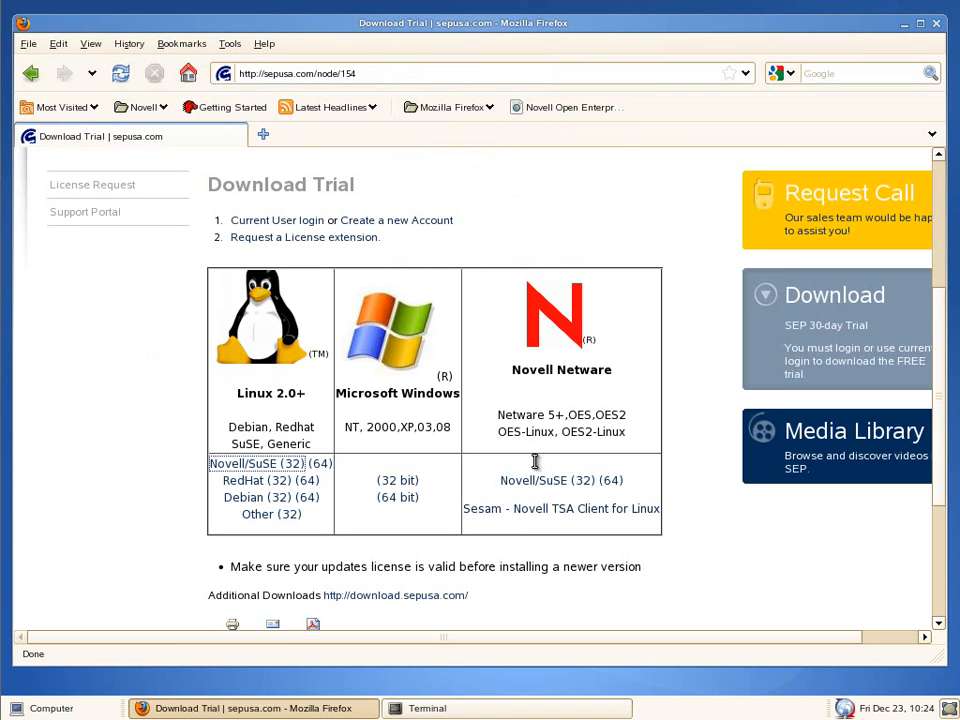
left_click(553, 520)
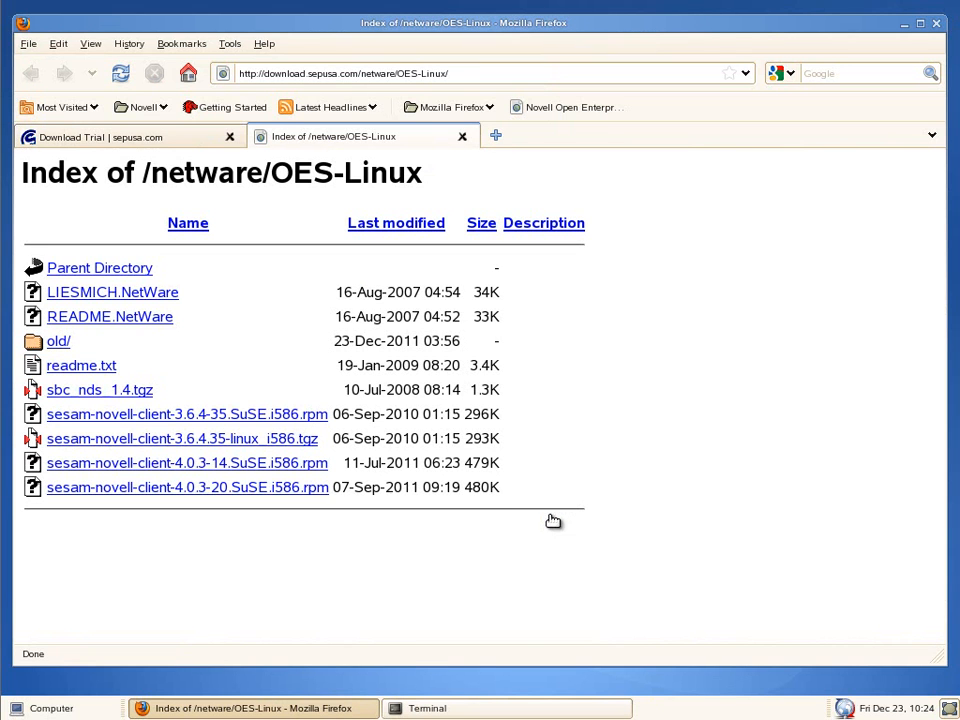
left_click(216, 492)
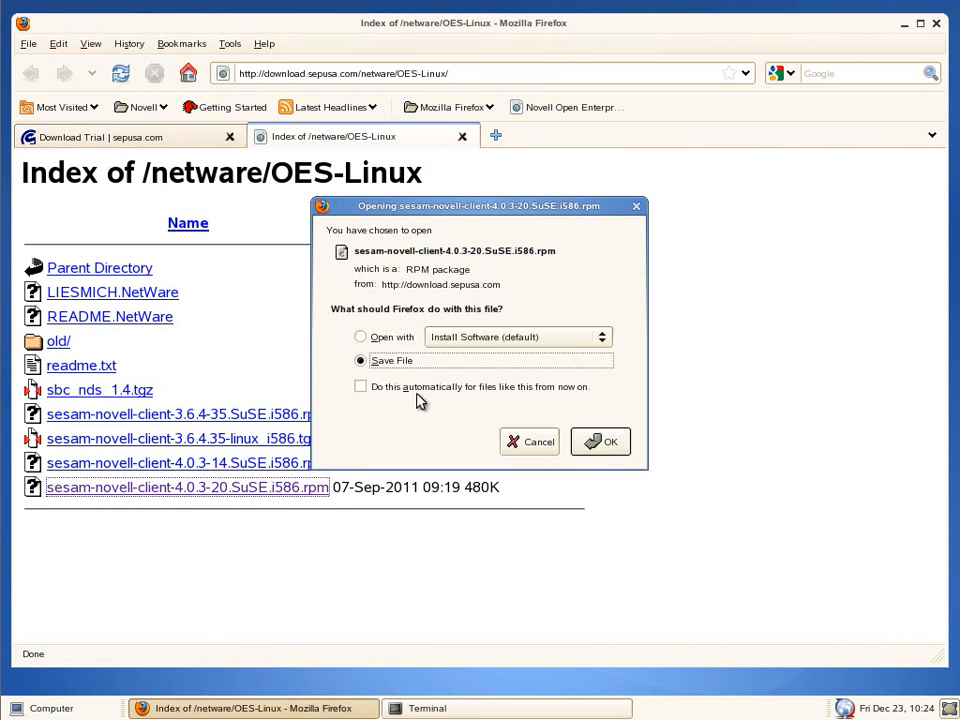
left_click(598, 444)
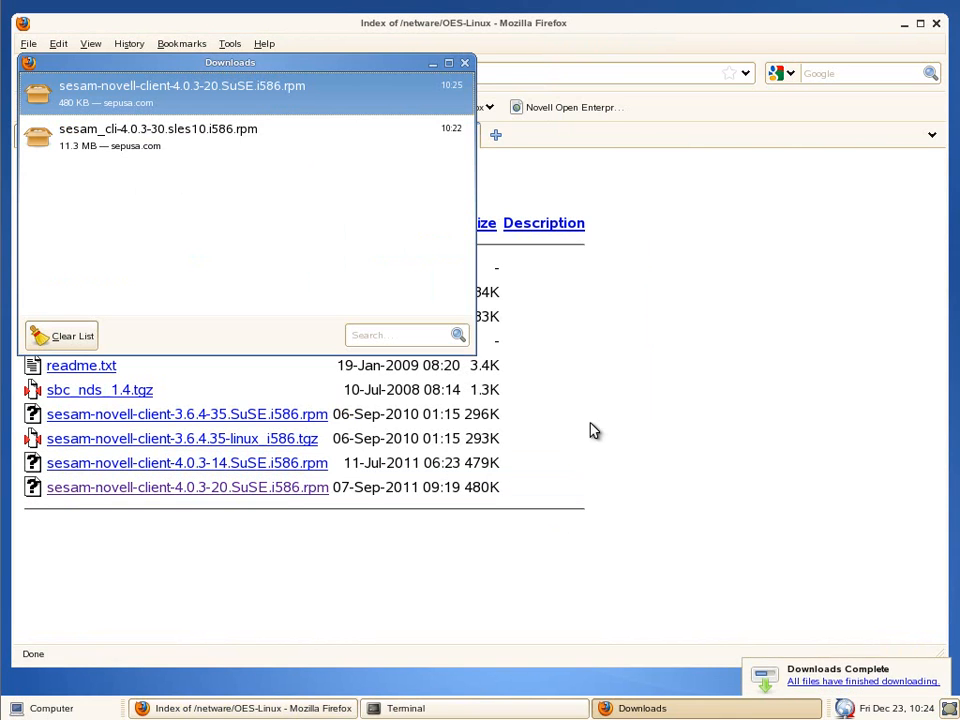
left_click(464, 62)
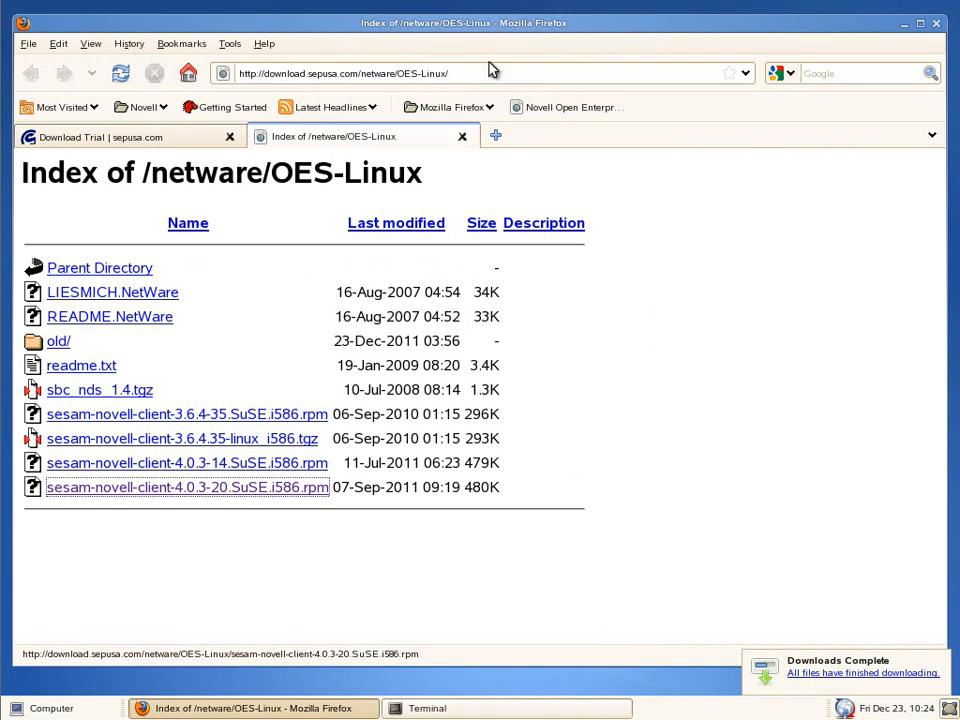
left_click(936, 23)
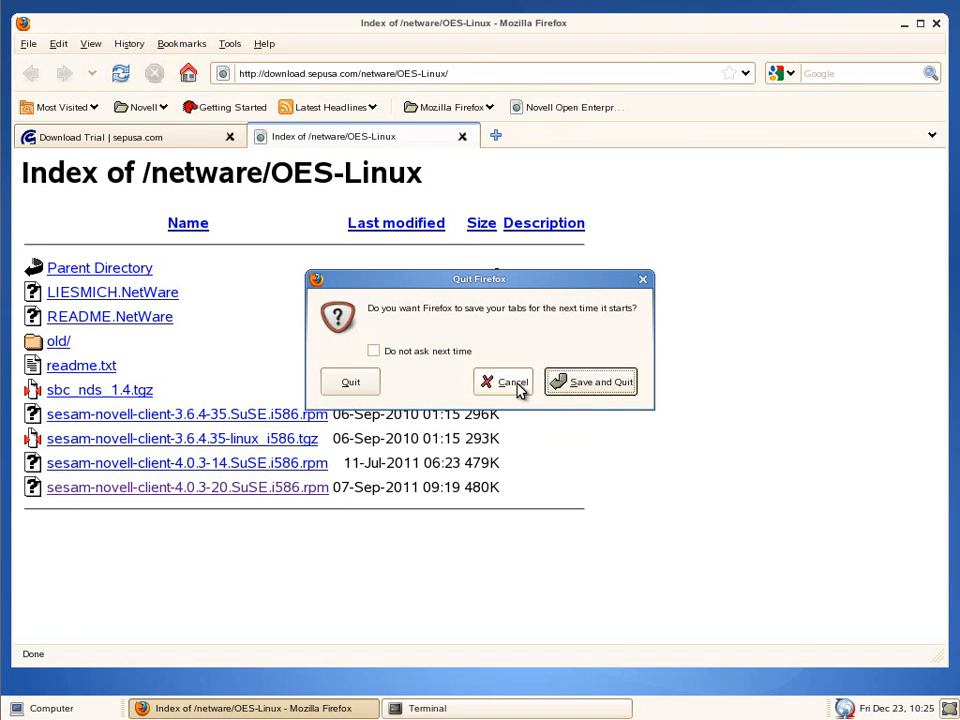
left_click(347, 383)
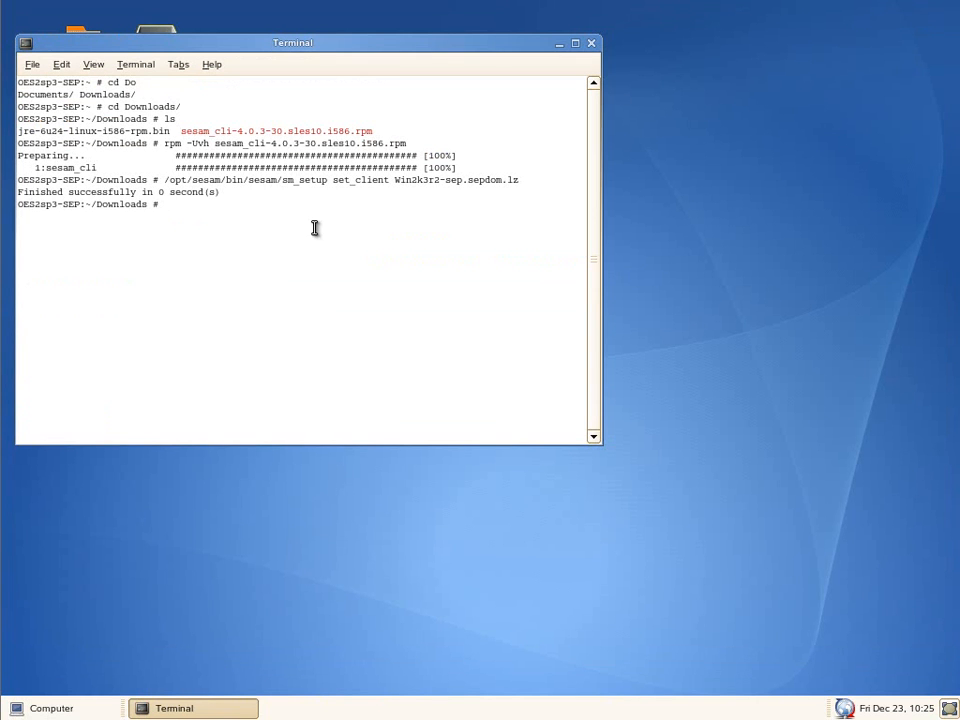
- Install sesam-novell-client-4.0.3-20.SuSE.i586.rpm from Downloads with rpm -Uvh, then return to SEP sesam
type("ls")
key("Return")
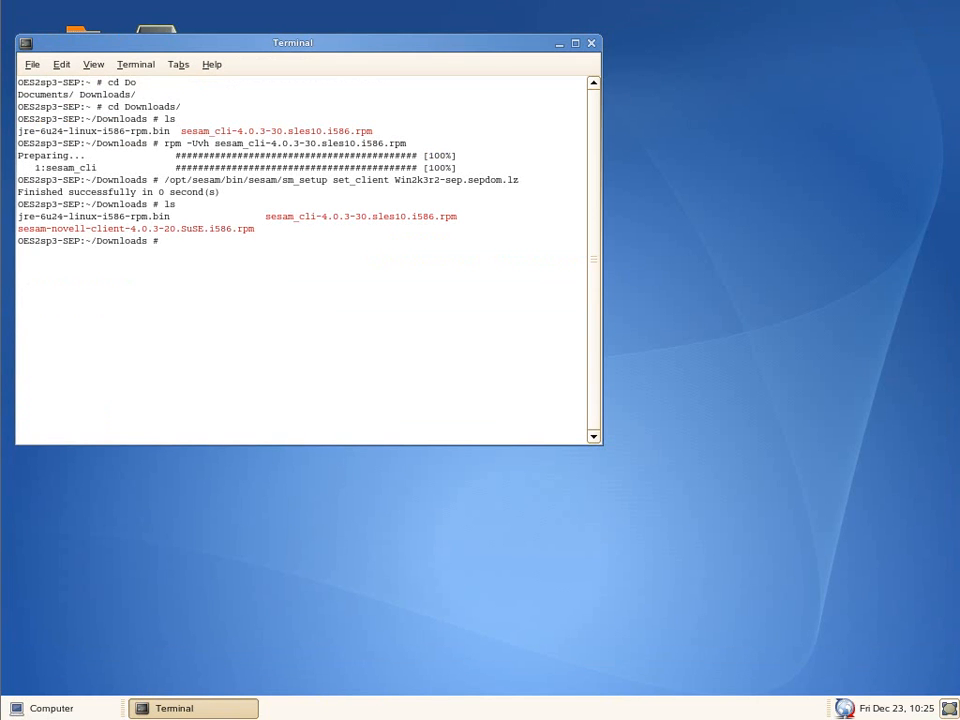
type("rpm -Uvh sesam-")
key("Tab")
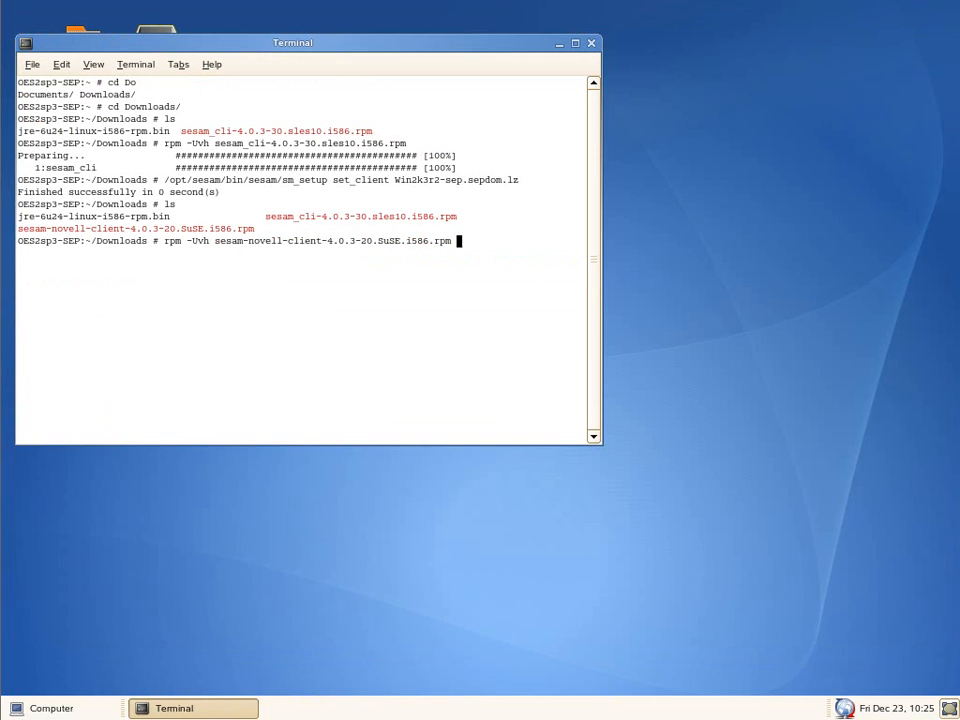
key("Return")
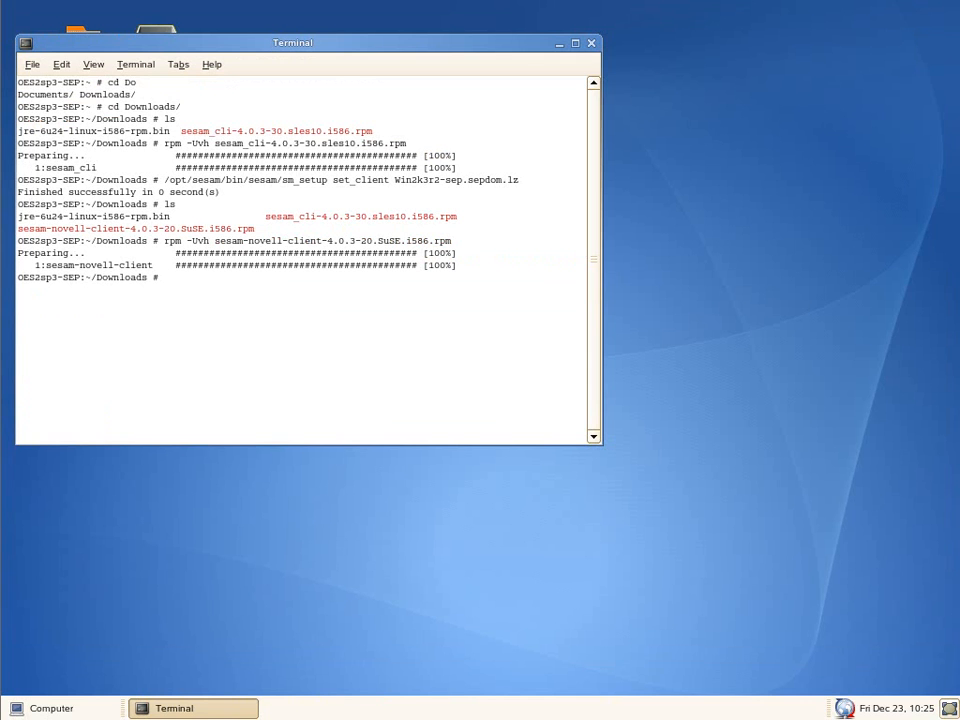
left_click(150, 3)
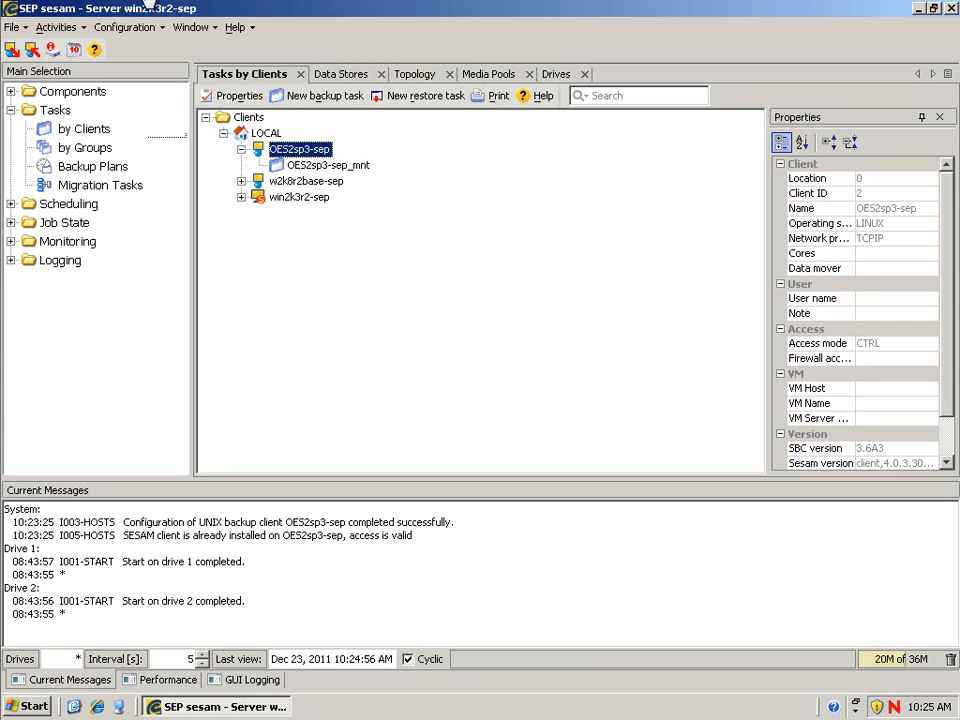
- In OES2sp3-sep's Novell SMS properties, enter the NetWare admin account and its password twice
right_click(303, 153)
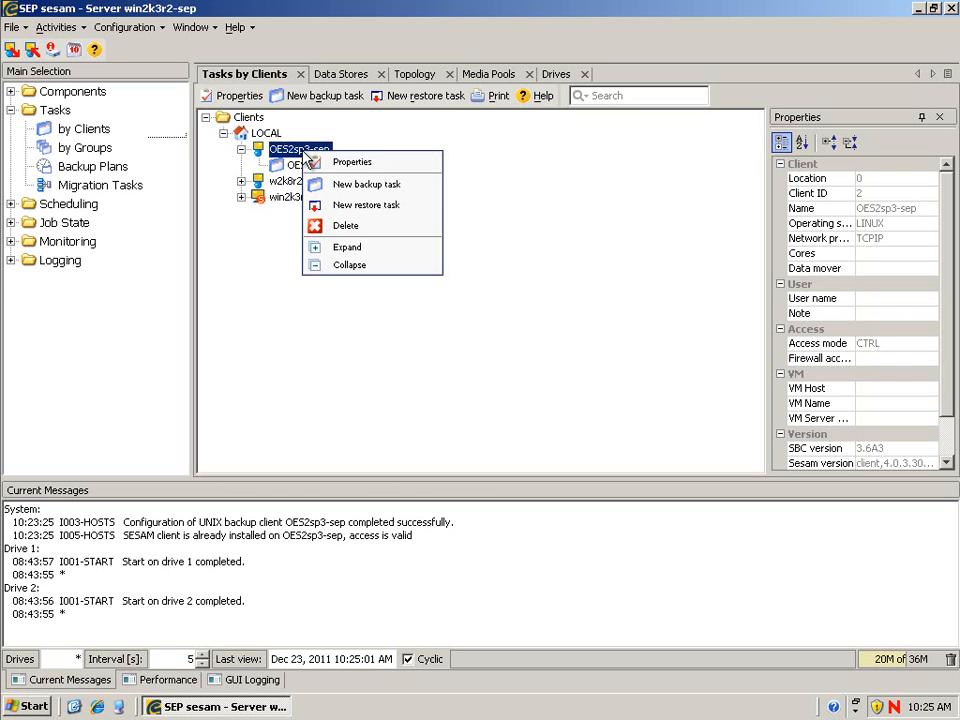
left_click(347, 164)
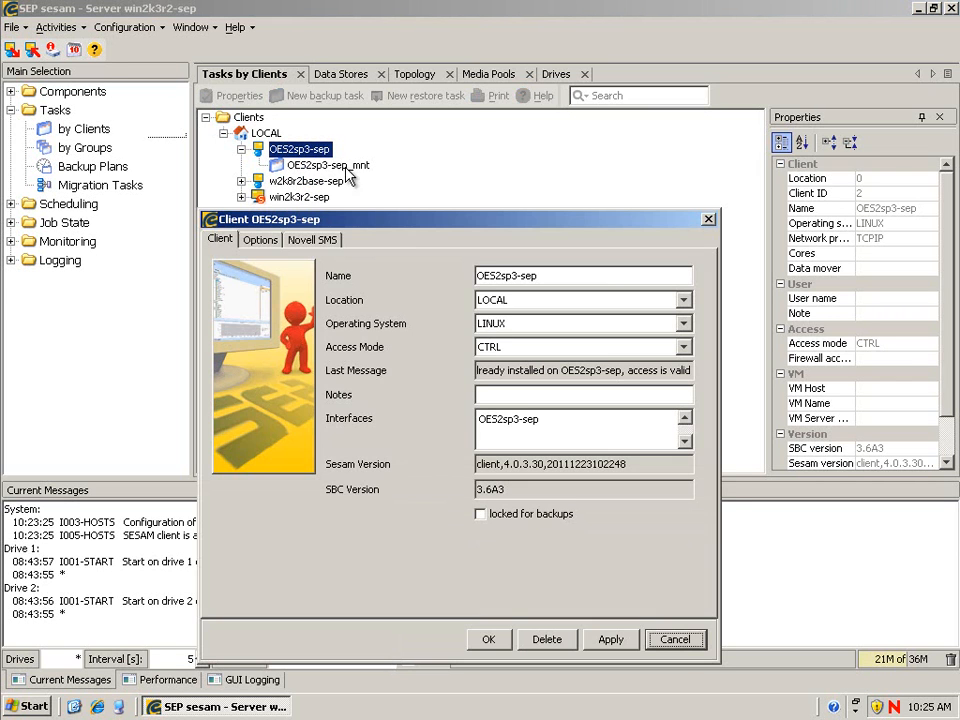
left_click_drag(368, 224, 368, 160)
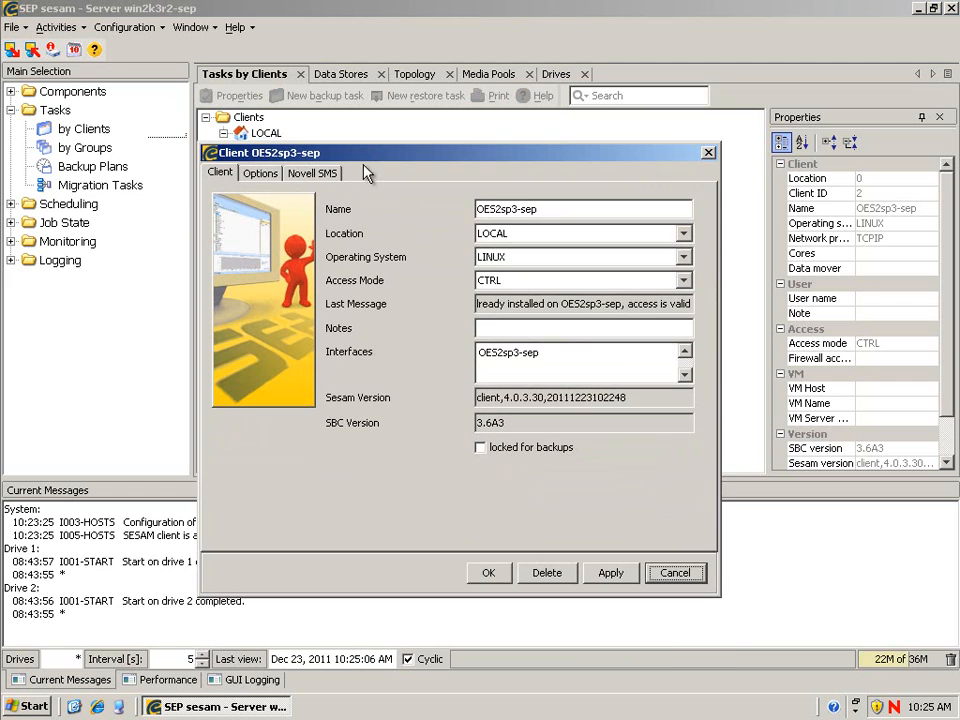
left_click(314, 174)
left_click(477, 231)
type(".admin.admino")
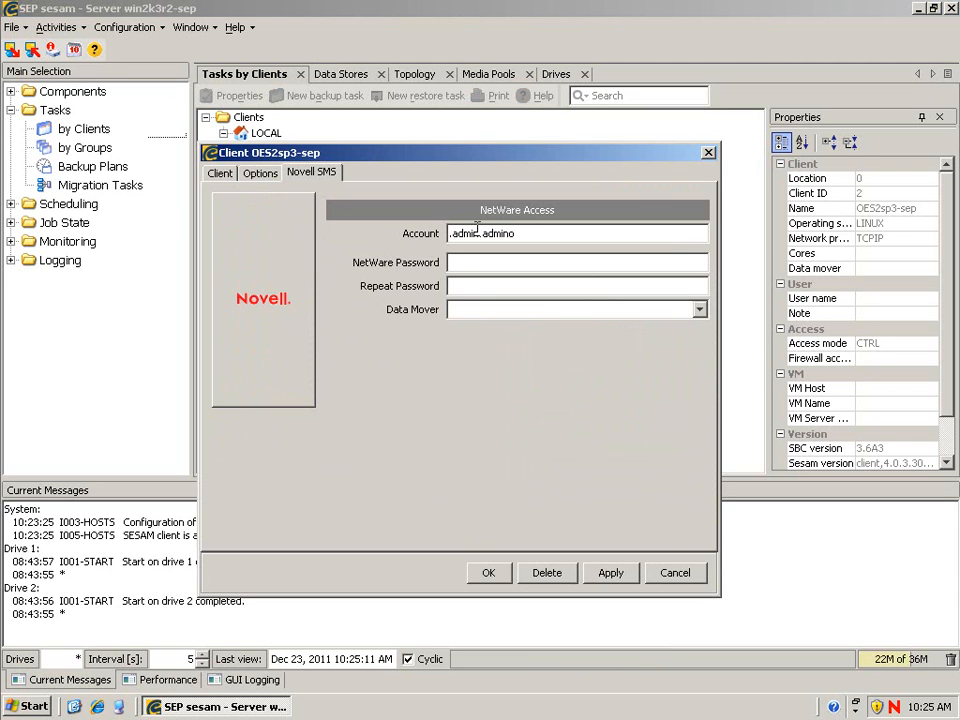
left_click(466, 261)
type("******")
key("Tab")
type("***")
- Choose OES2sp3-sep as the data mover, apply the settings, and confirm the client access check
left_click(470, 309)
left_click(701, 310)
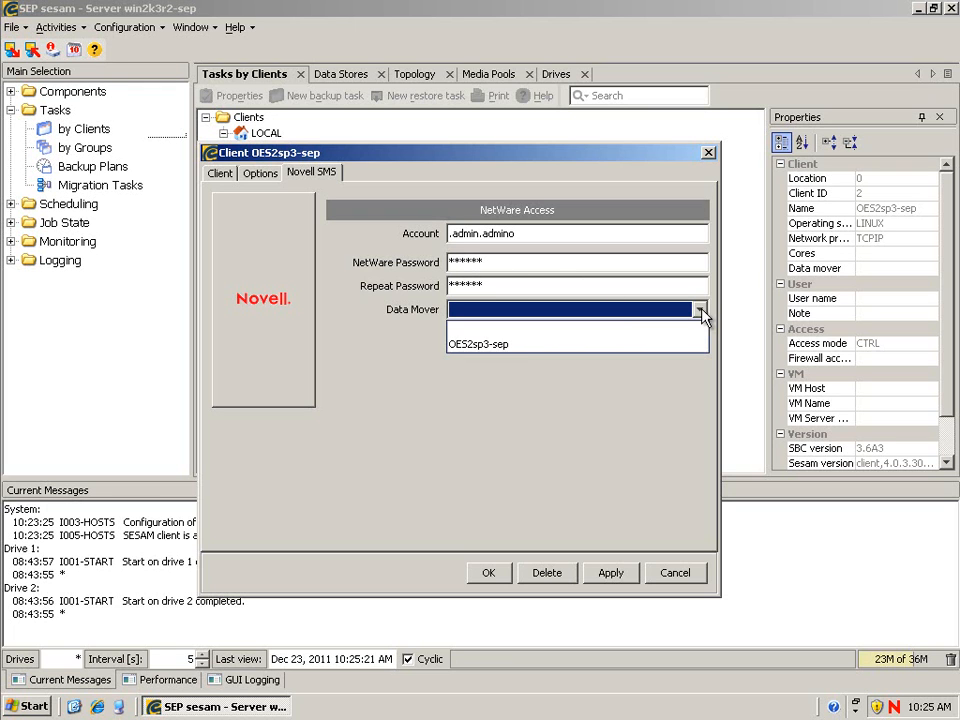
left_click(516, 347)
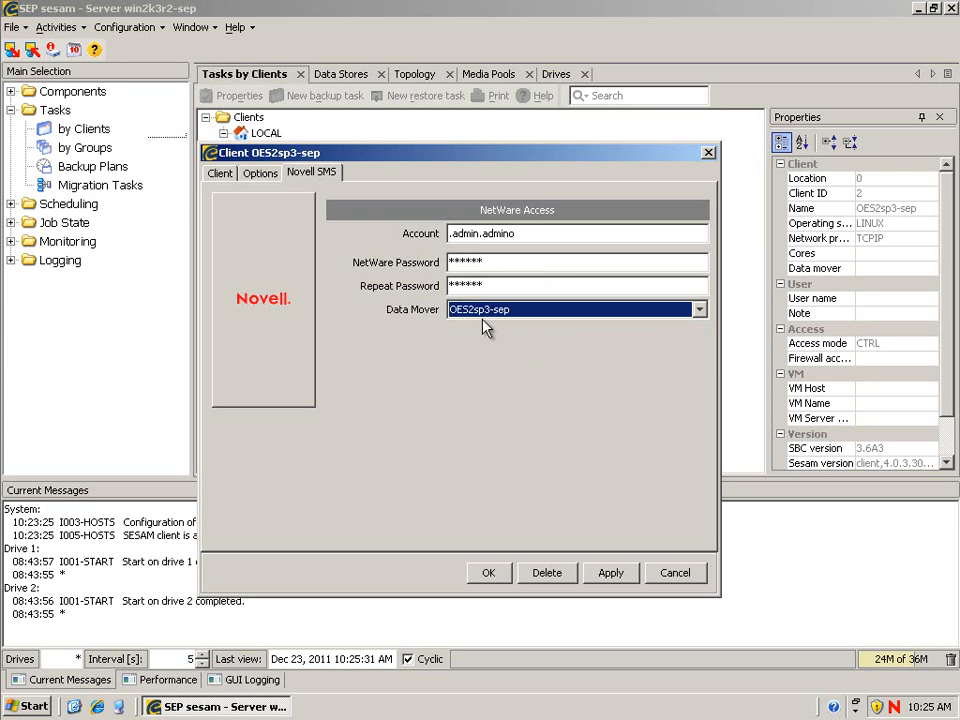
left_click(487, 572)
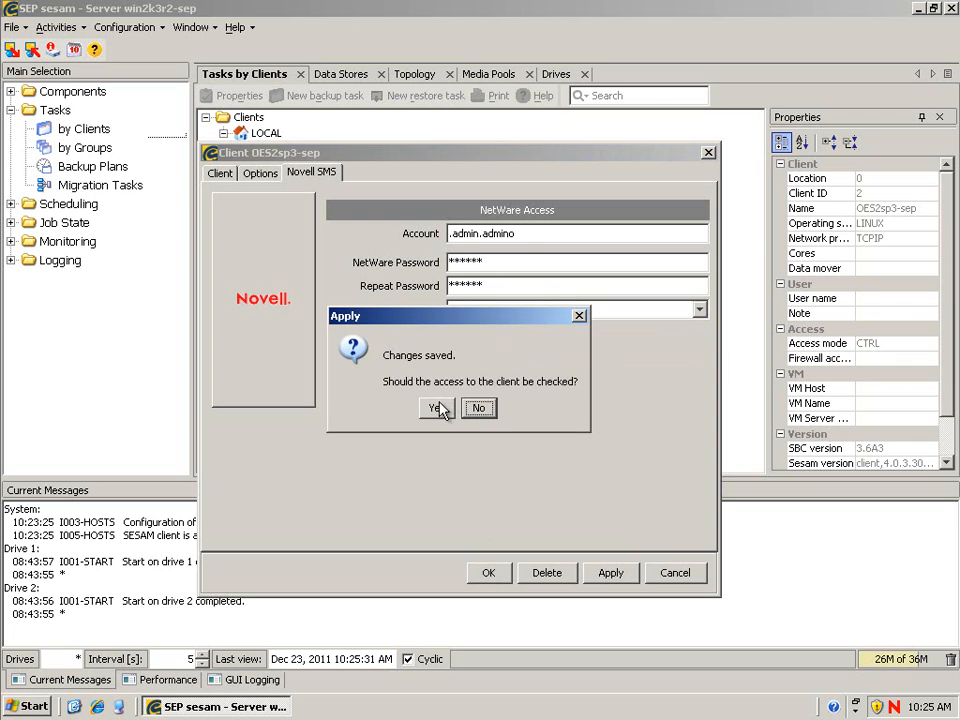
left_click(438, 407)
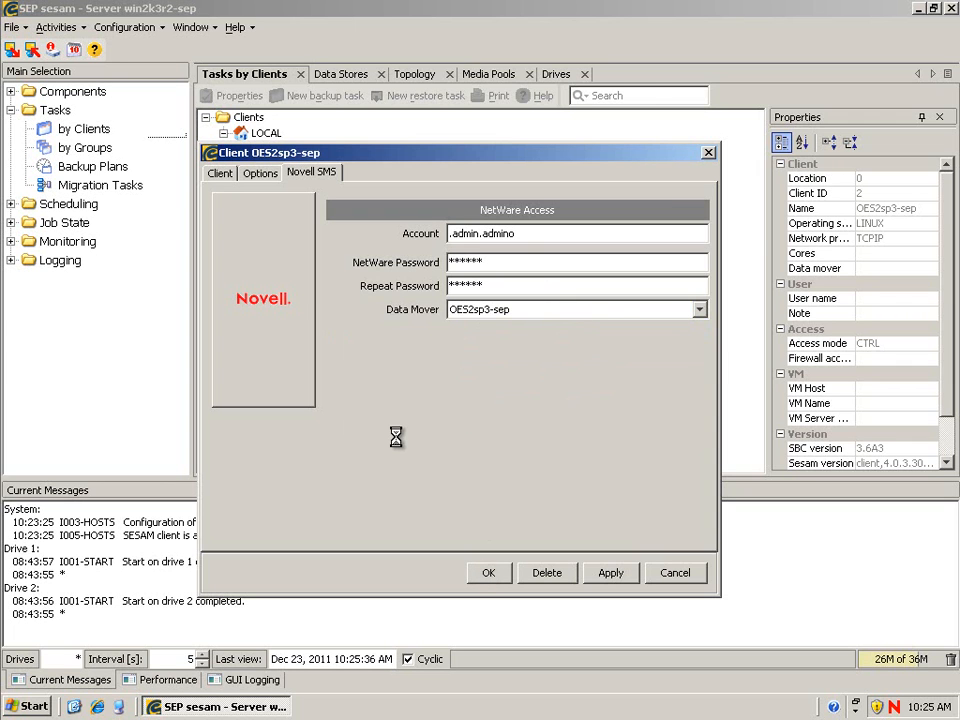
left_click(450, 402)
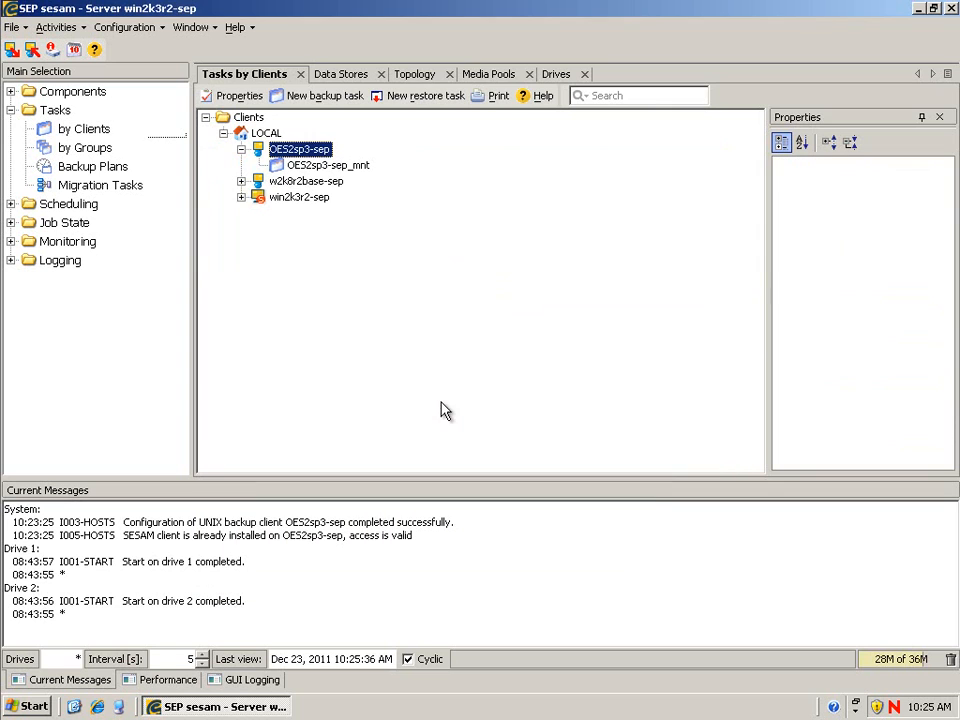
- Create backup task OES2sp3-sep_media_nss_VOL1 with Novell Services /media/nss/VOL1 as its source
right_click(317, 155)
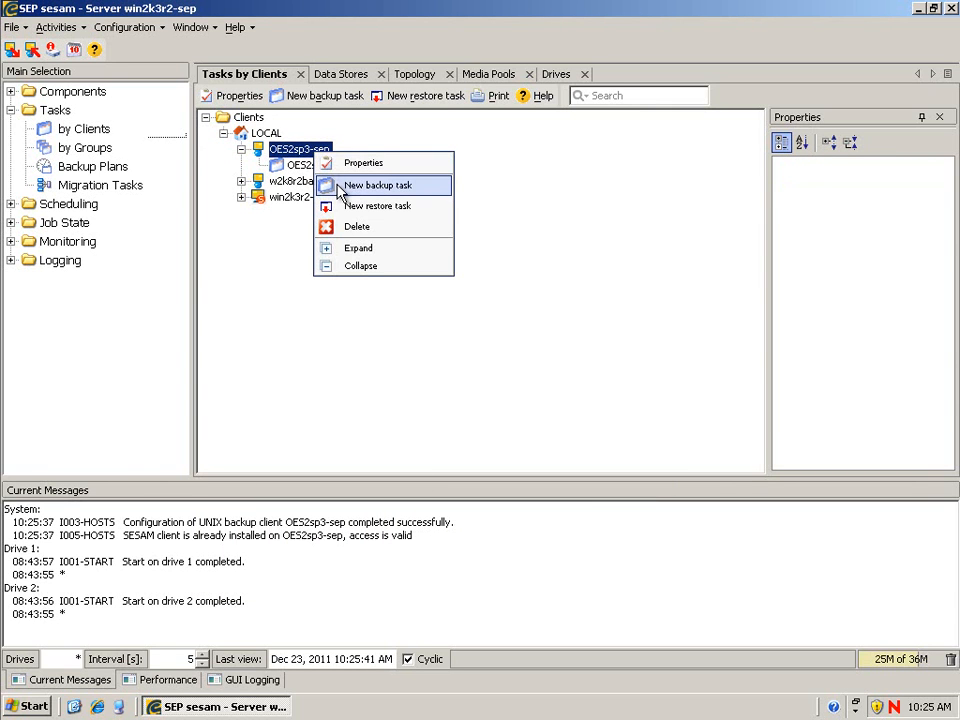
left_click(340, 192)
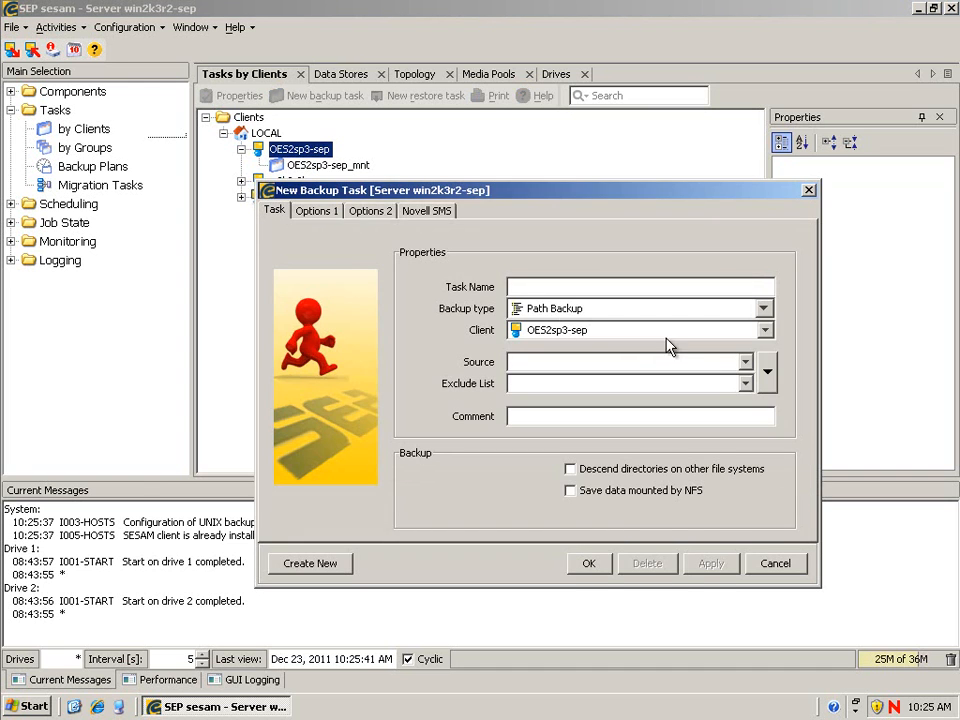
left_click(767, 372)
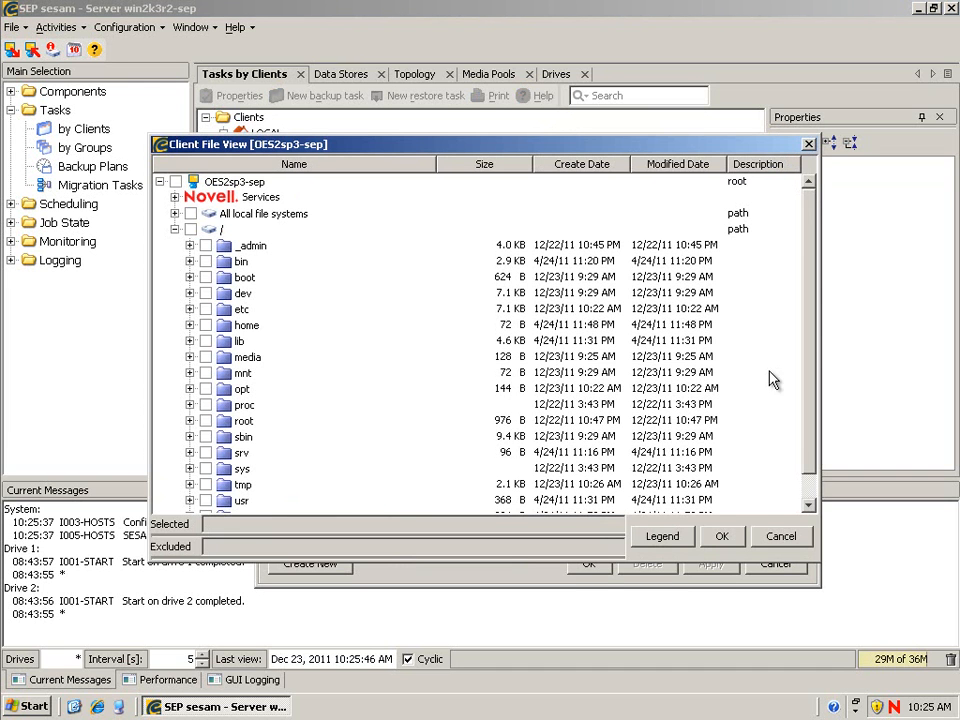
left_click(175, 197)
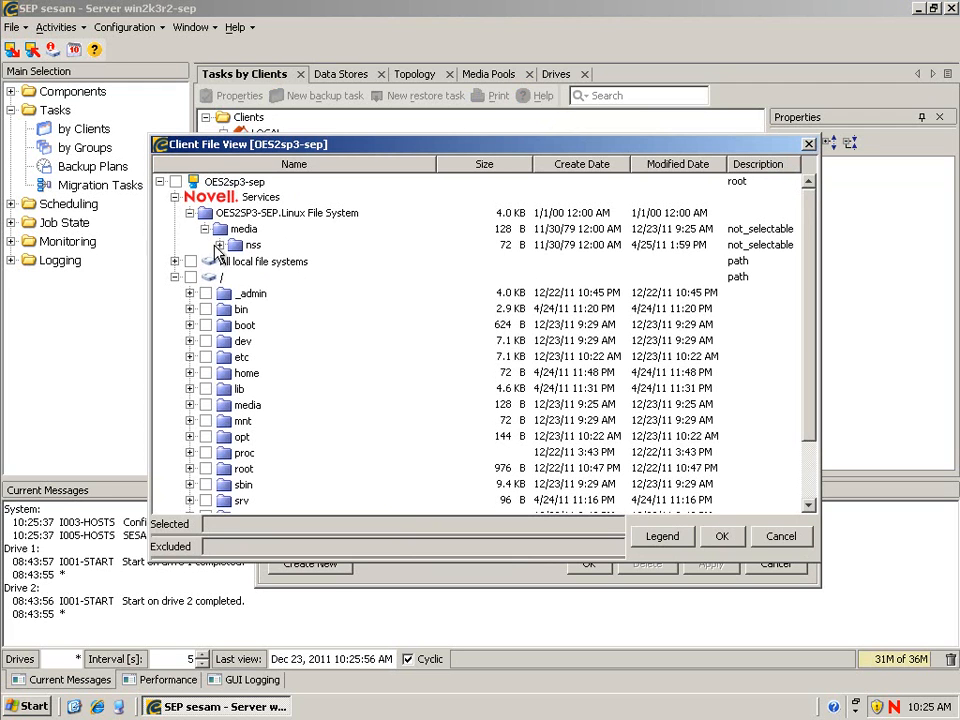
left_click(219, 248)
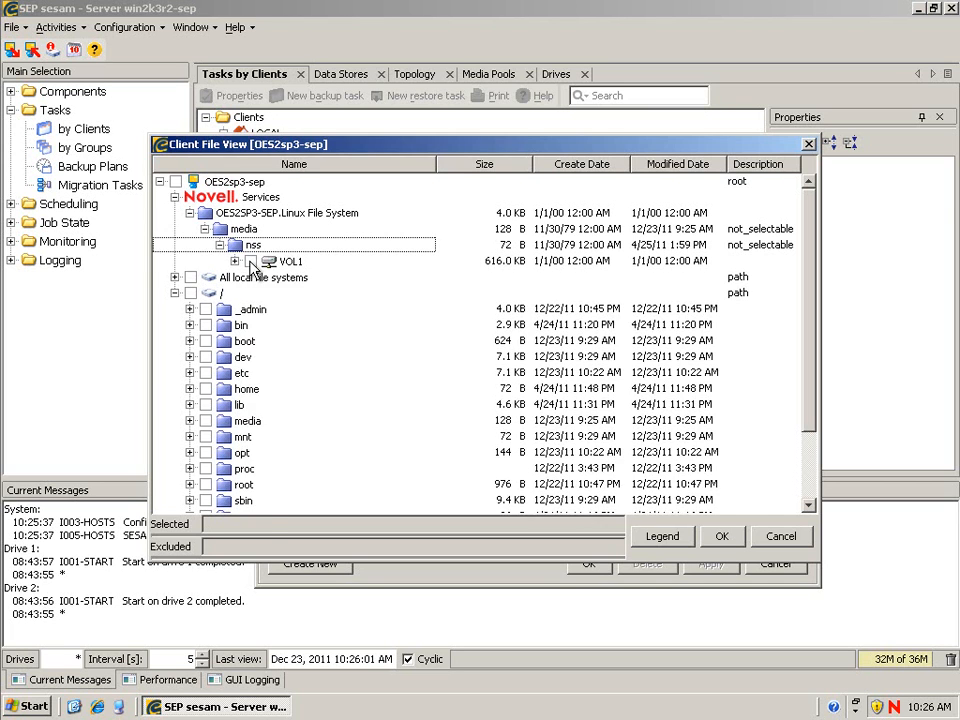
left_click(251, 261)
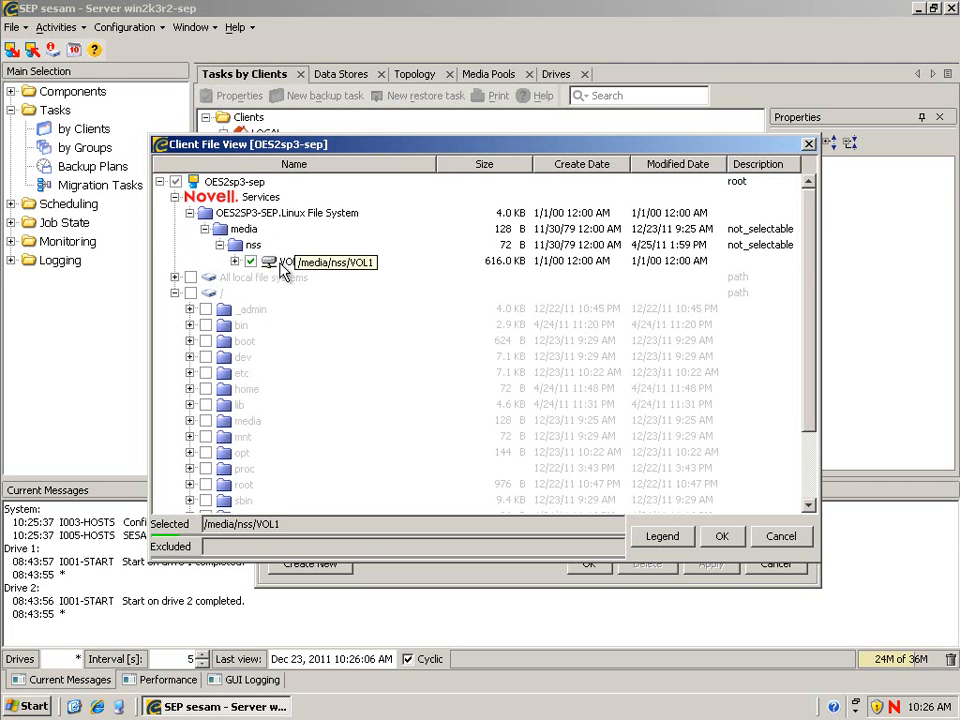
left_click(724, 540)
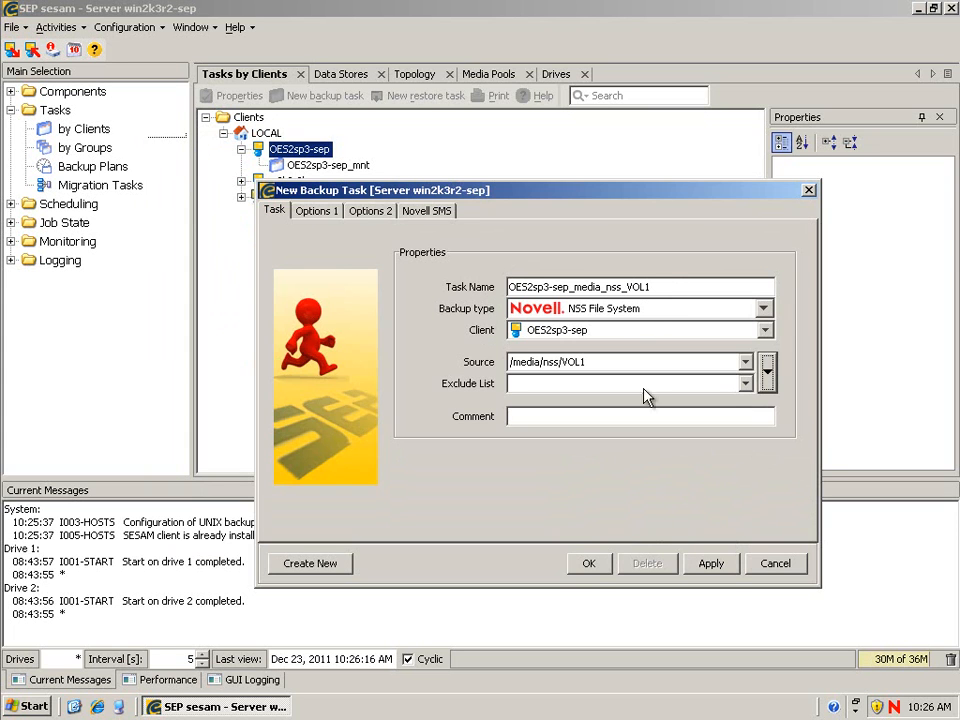
left_click(589, 563)
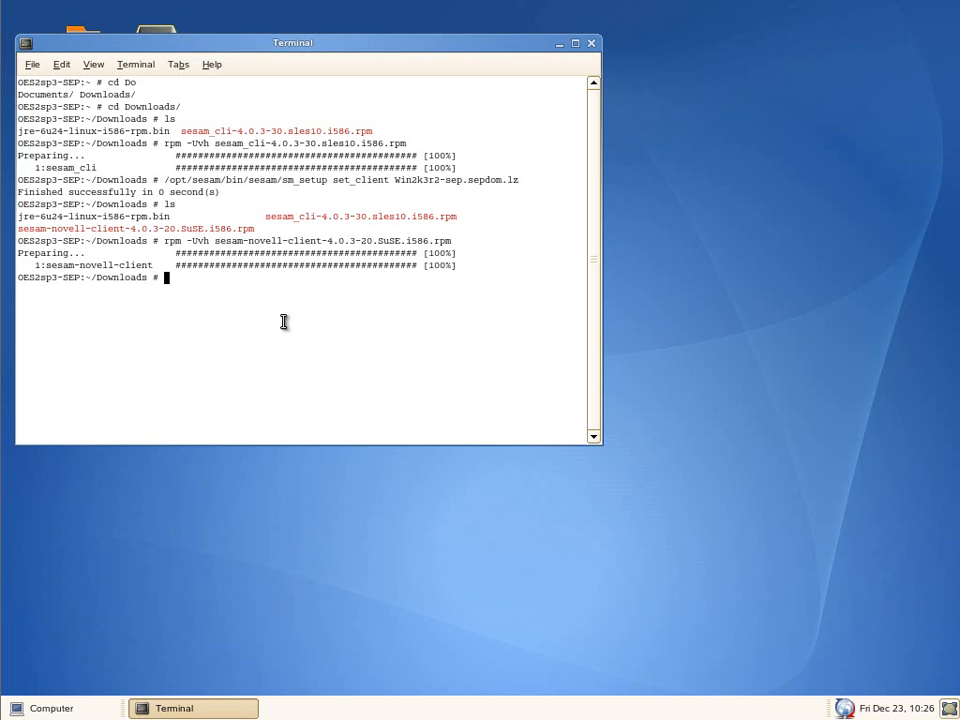
- Run /opt/novell/sms/bin/smsconfig -l tsands on the OES2 server, then return to SEP sesam
type("/opt/novell/sms/bin/smsconfig")
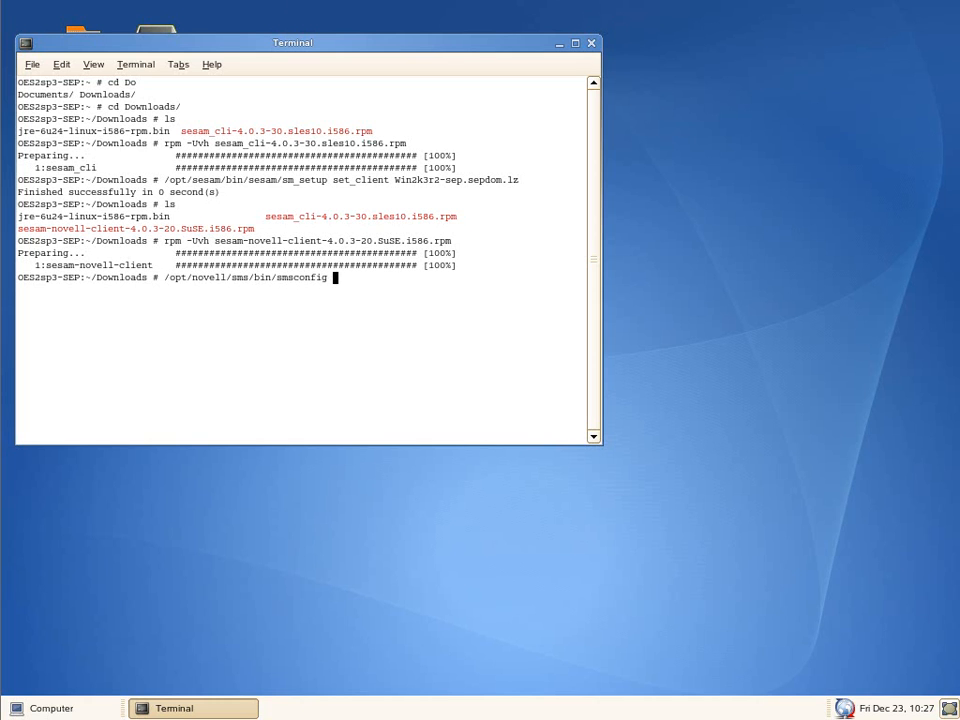
type(" -l tsands")
key("Return")
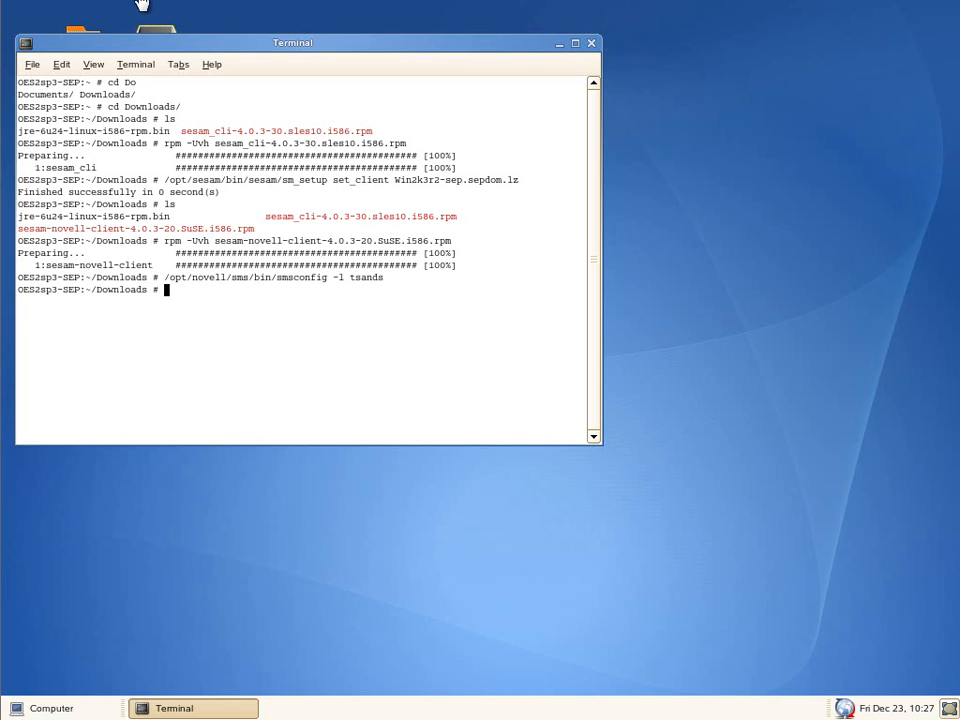
left_click(105, 3)
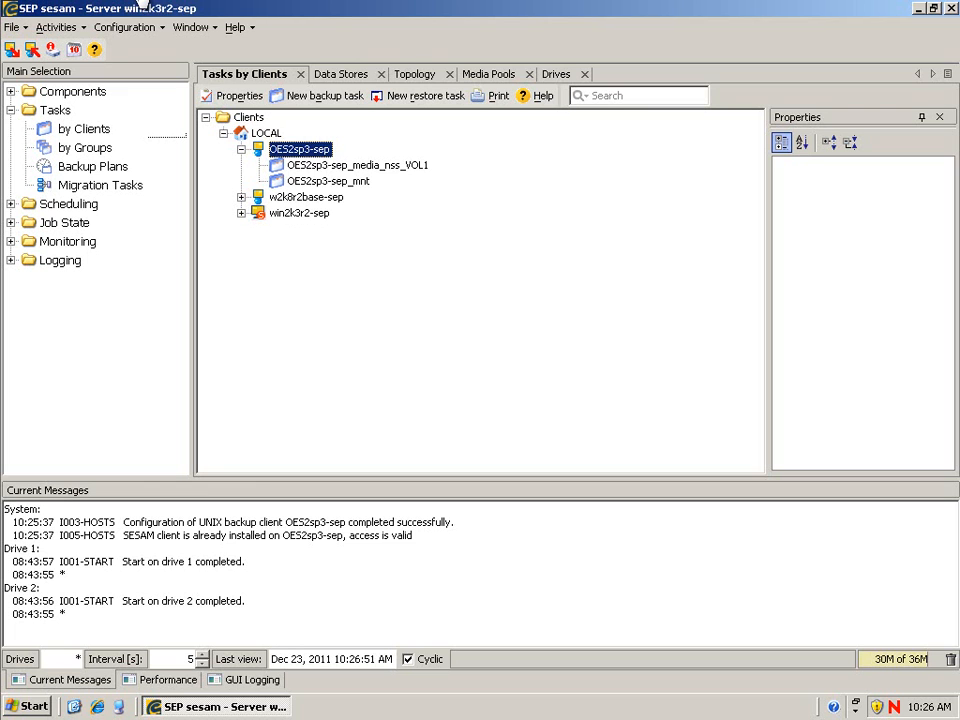
- Create backup task OES2sp3-sep_Full_Directory_Back with eDirectory Full Directory Backup as its source
right_click(294, 151)
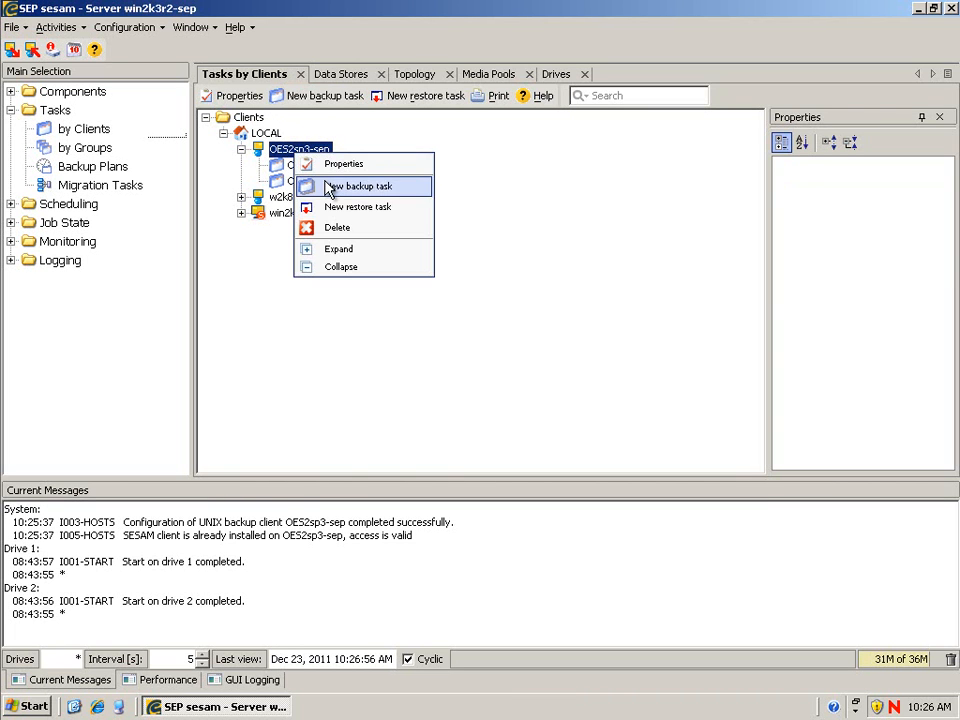
left_click(329, 190)
left_click(707, 377)
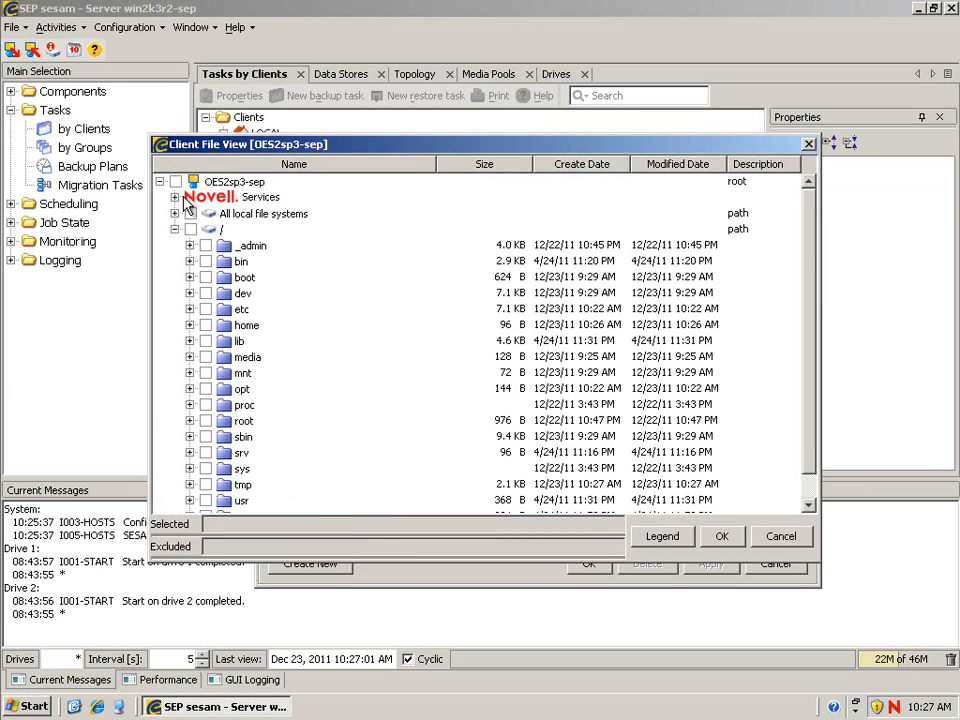
left_click(174, 197)
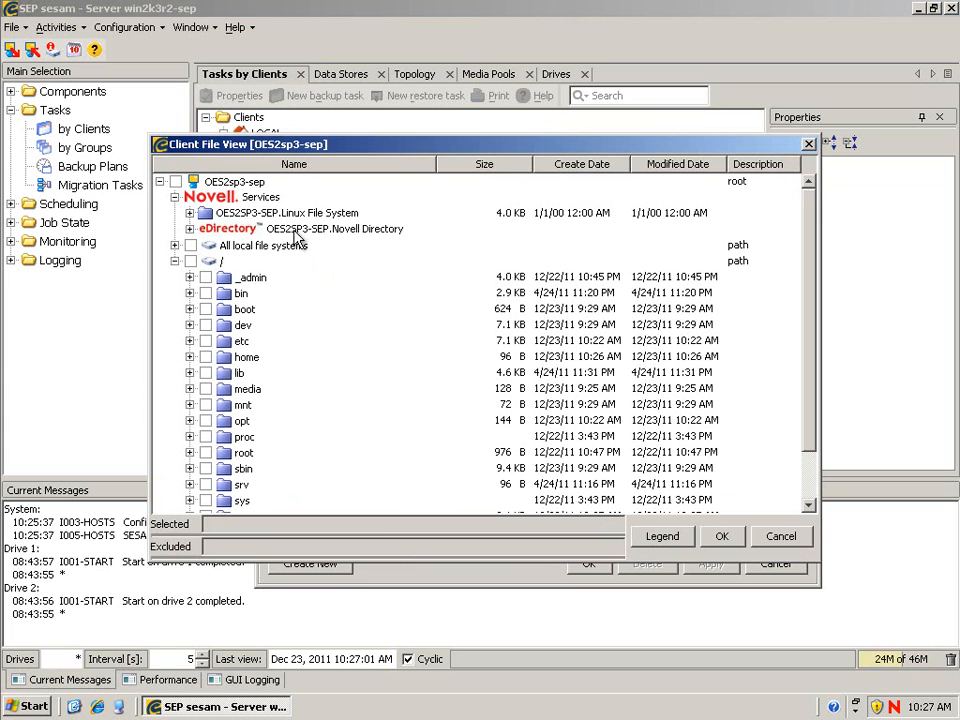
left_click(190, 228)
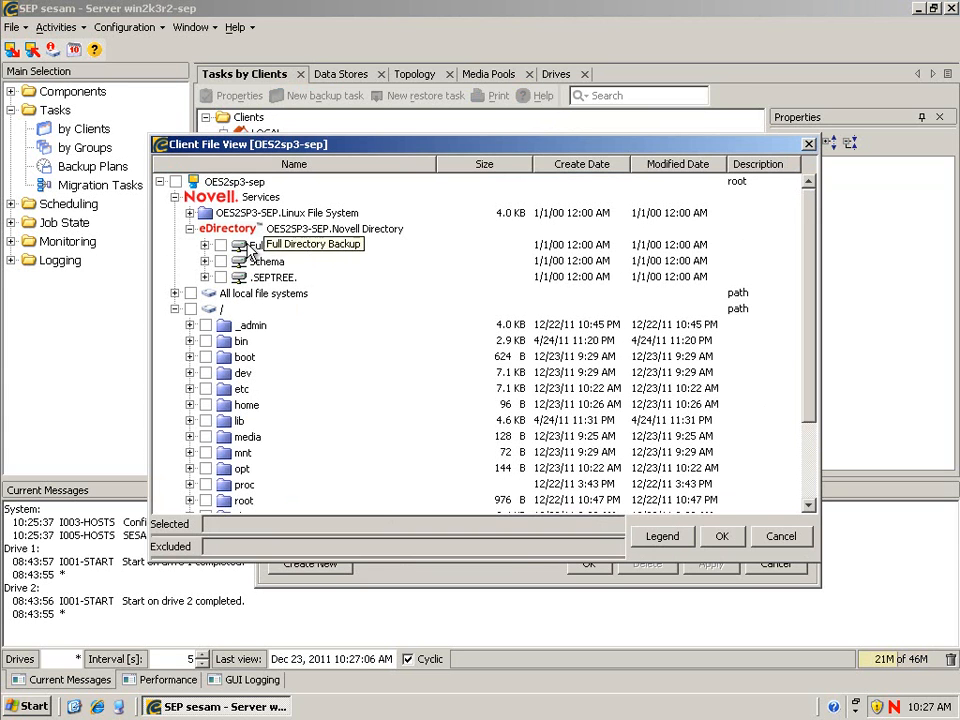
left_click(221, 246)
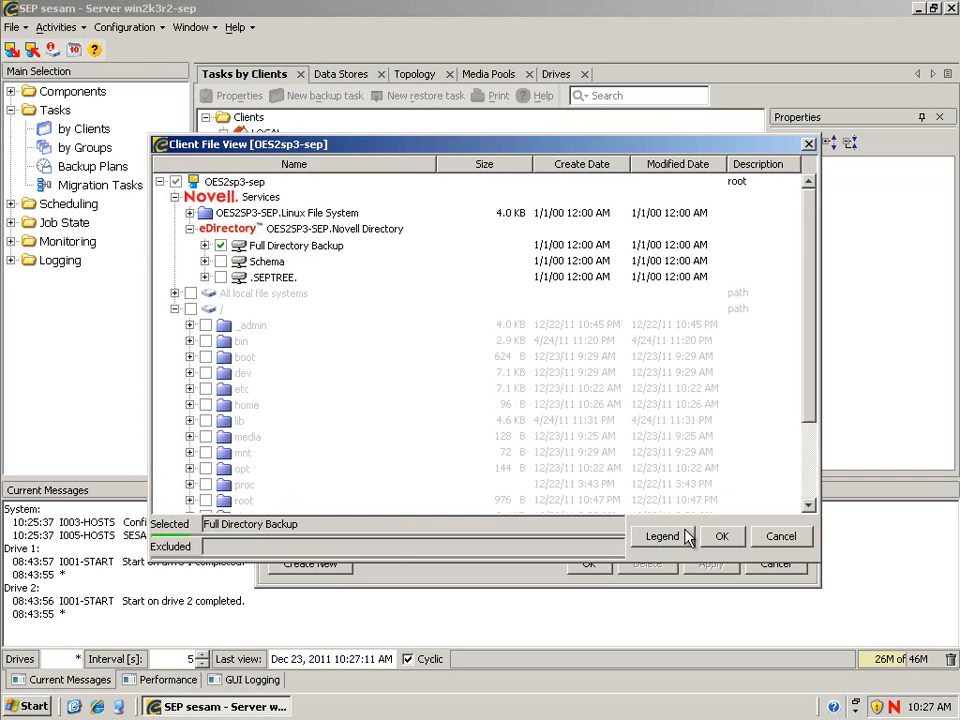
left_click(735, 537)
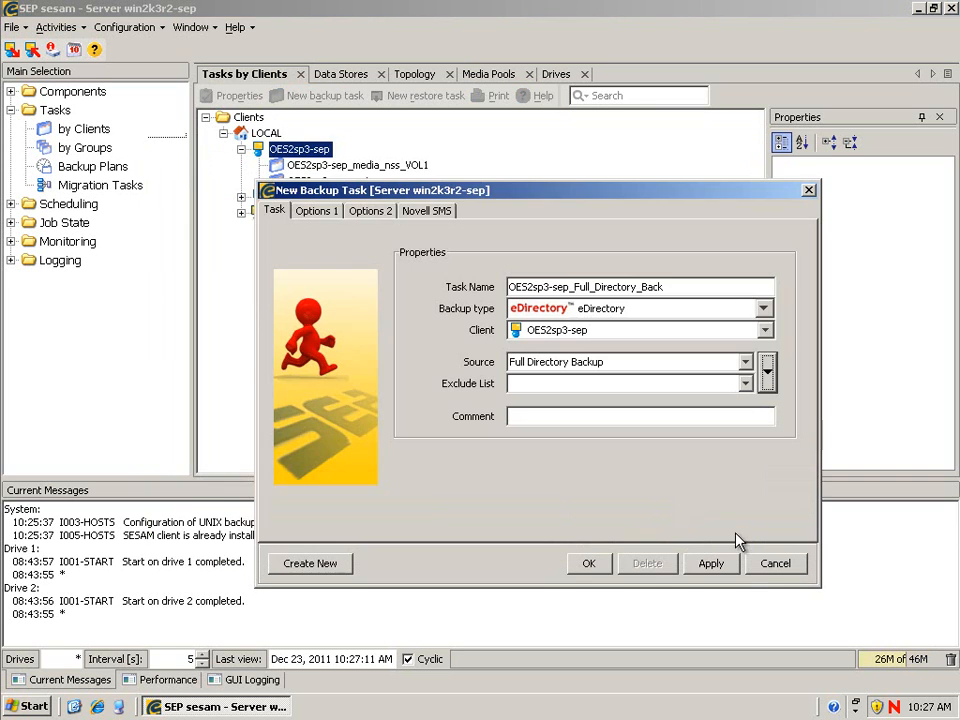
left_click(589, 563)
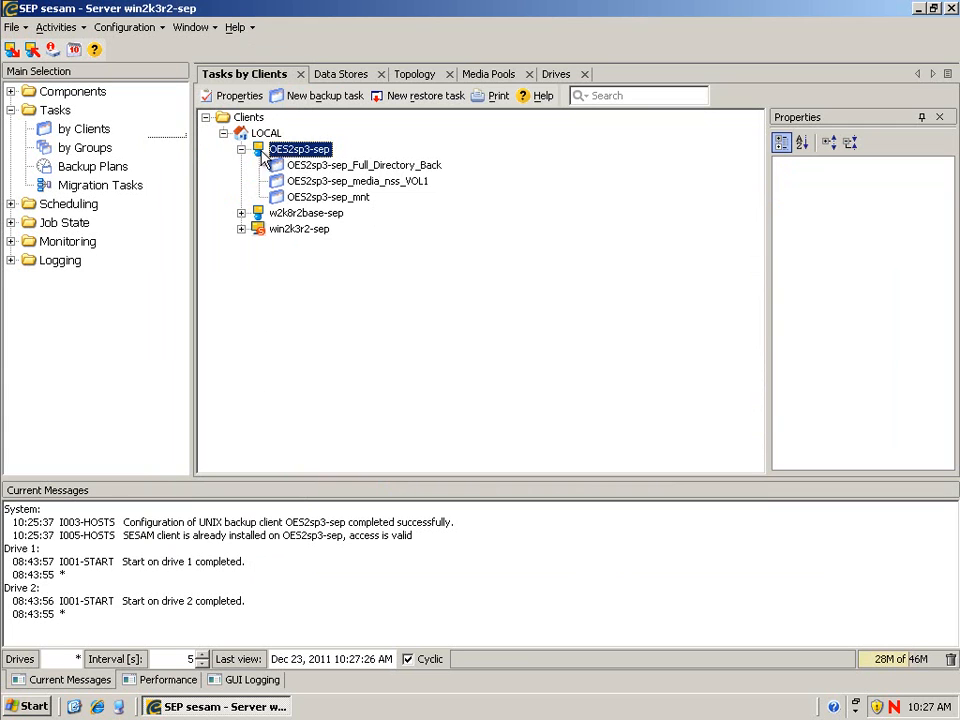
left_click(241, 149)
- Start a new client under LOCAL named nw658-sep with platform NETWARE
left_click(265, 135)
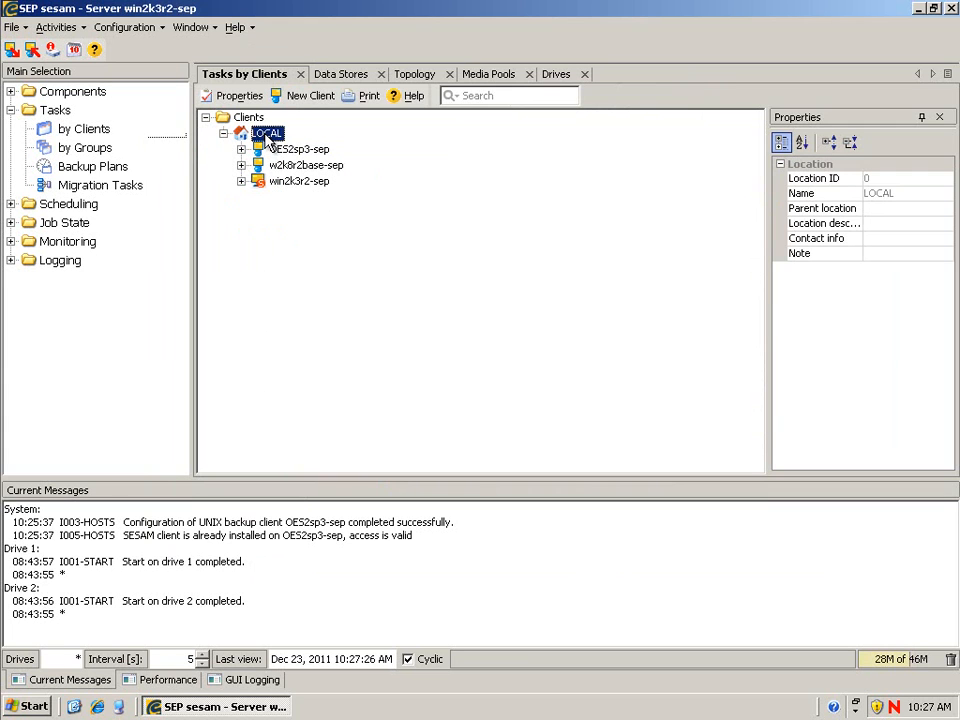
right_click(266, 136)
left_click(326, 170)
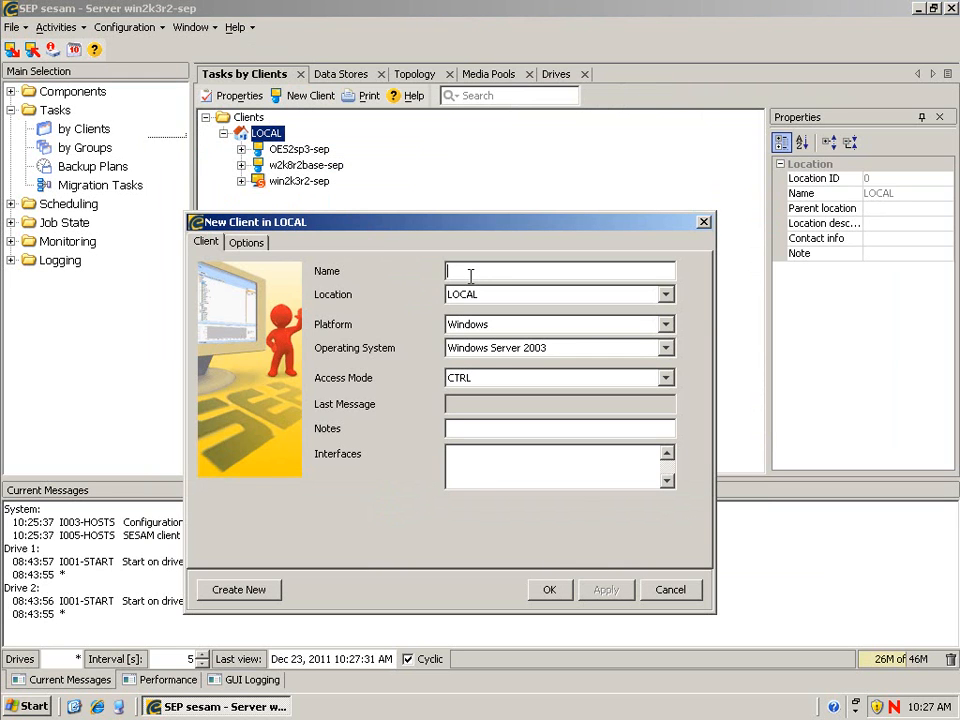
type("nw658-sep")
left_click(665, 325)
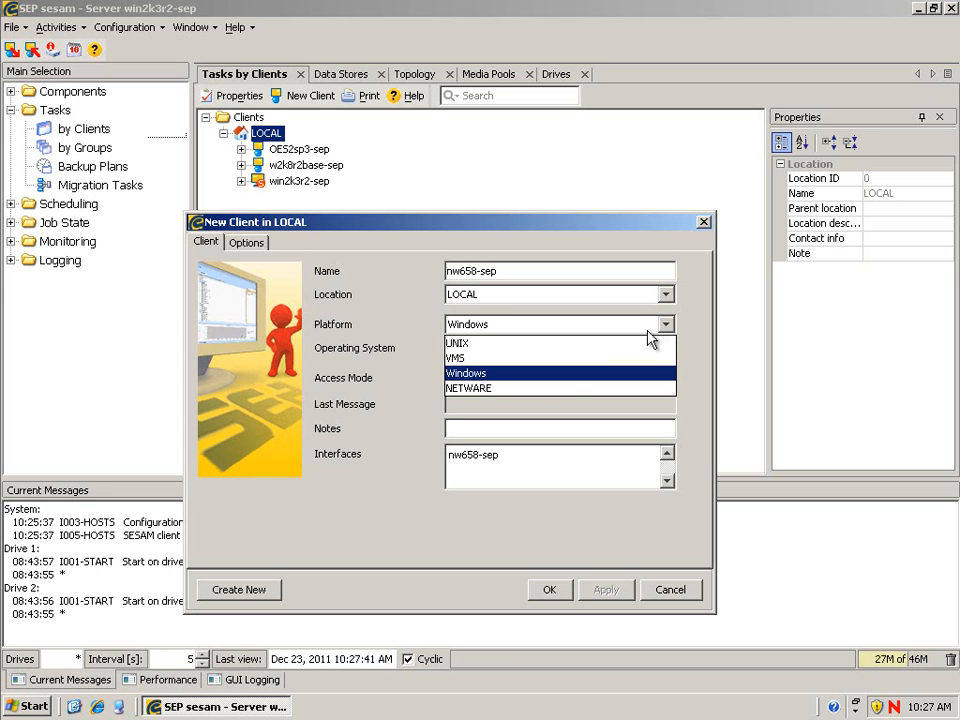
left_click(536, 390)
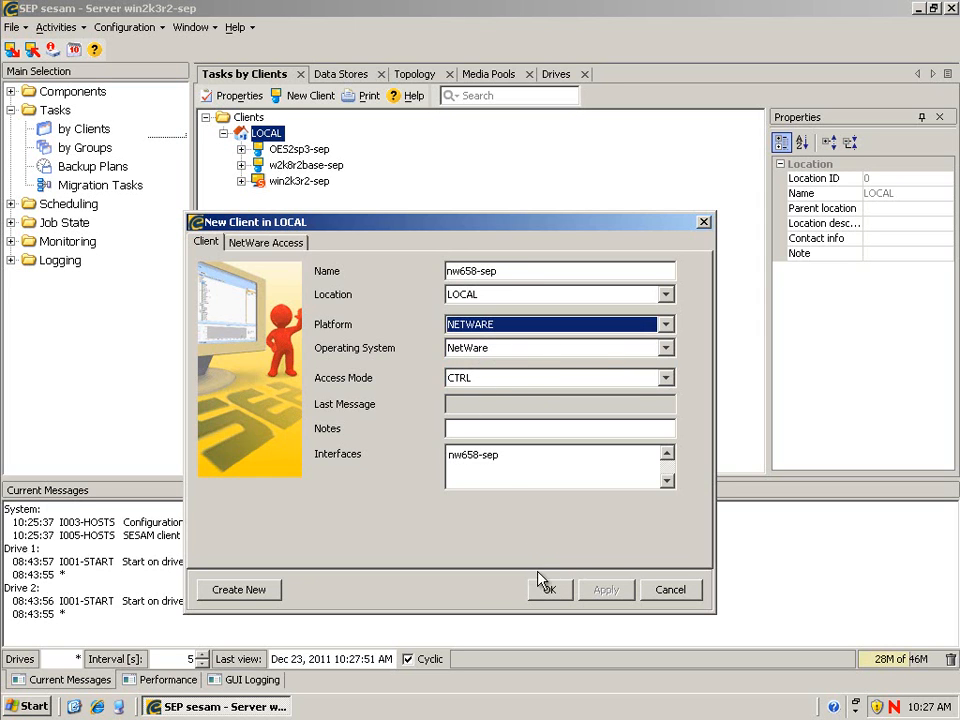
- Set OES2sp3-sep as data mover, enter the NetWare admin account and password, save, and decline a backup job
left_click(265, 242)
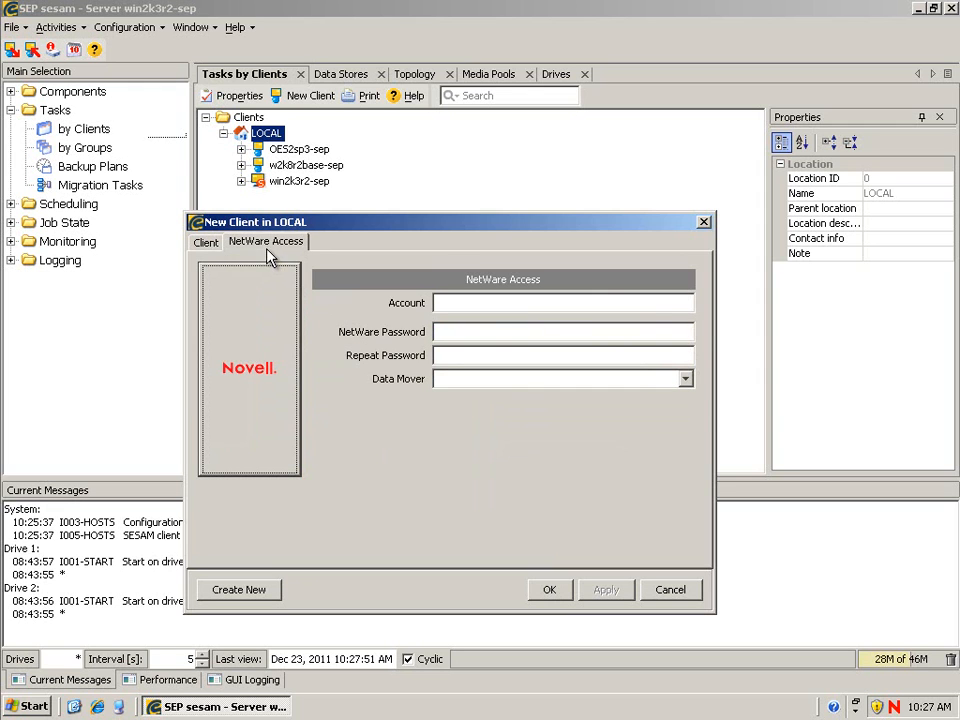
left_click(685, 379)
left_click(505, 414)
left_click(454, 304)
type(".admin.admino")
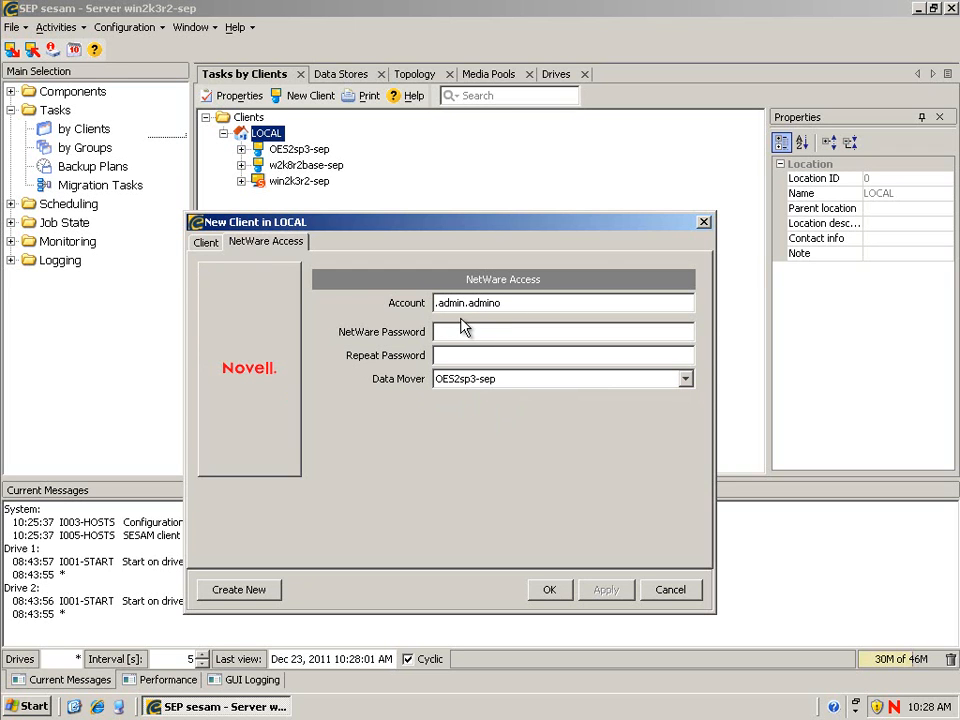
type("******")
key("Tab")
type("******")
left_click(548, 590)
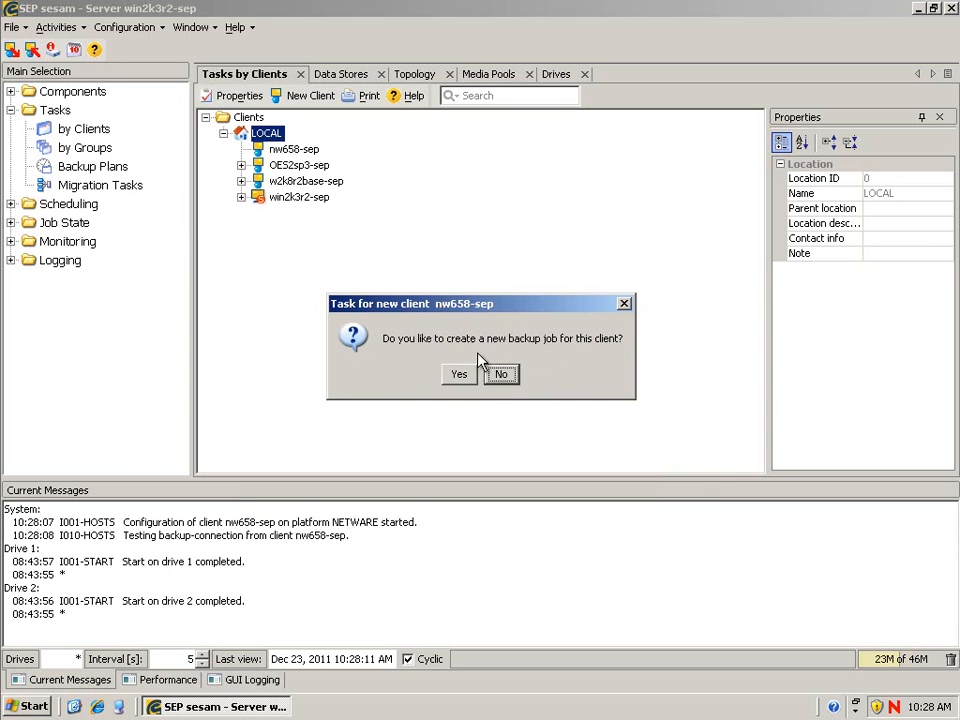
left_click(500, 376)
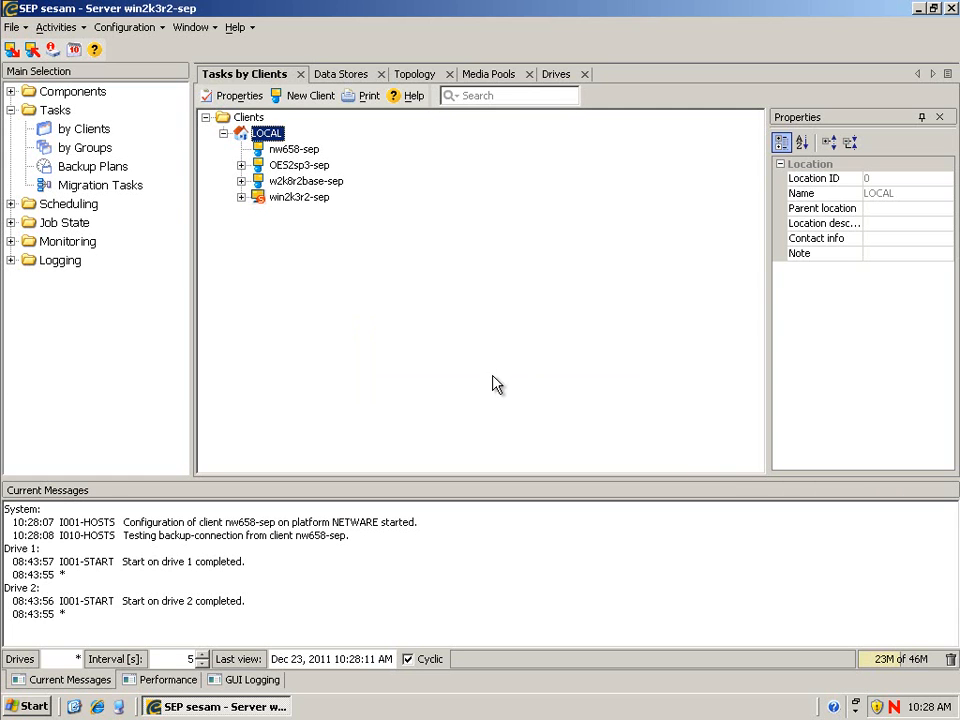
- Create backup task nw658-sep_VOL1 with the NetWare File System volume VOL1: as its source
left_click(290, 156)
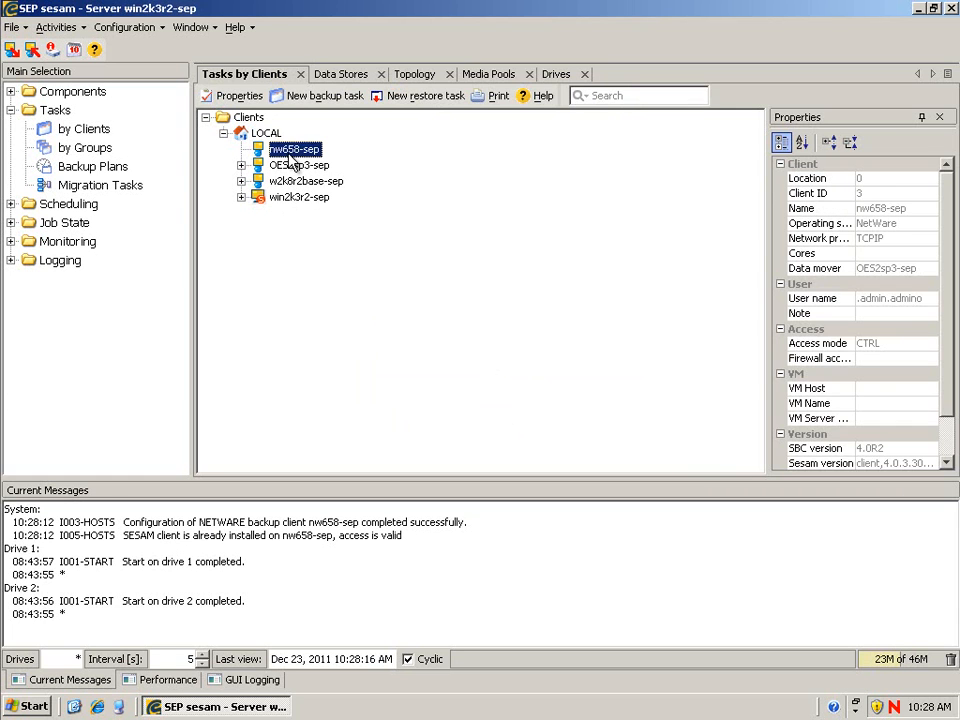
right_click(290, 158)
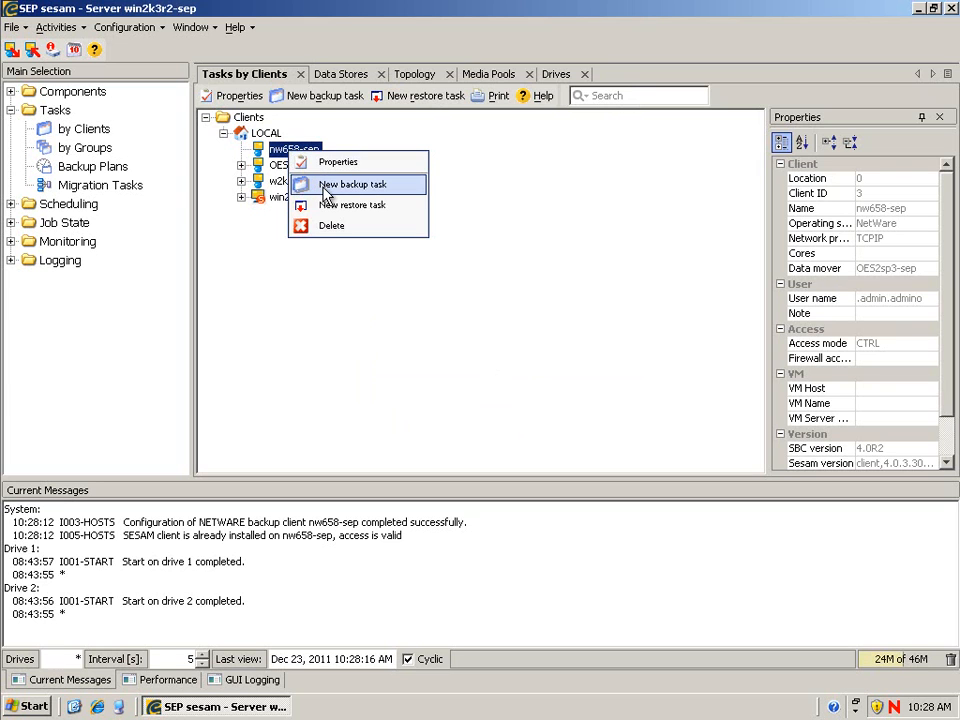
left_click(326, 193)
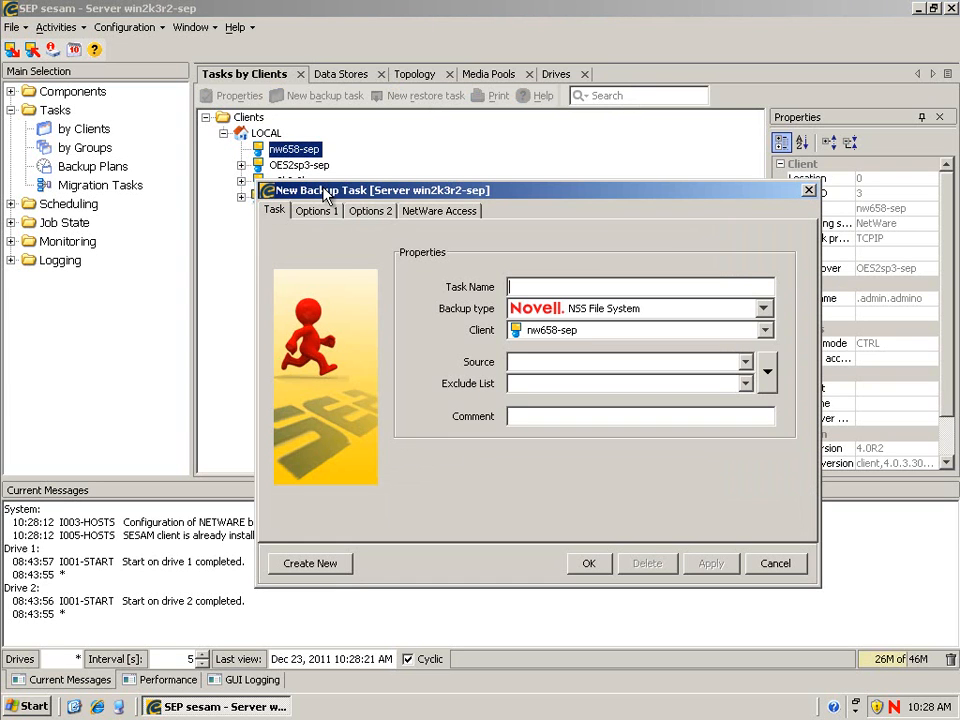
left_click(766, 375)
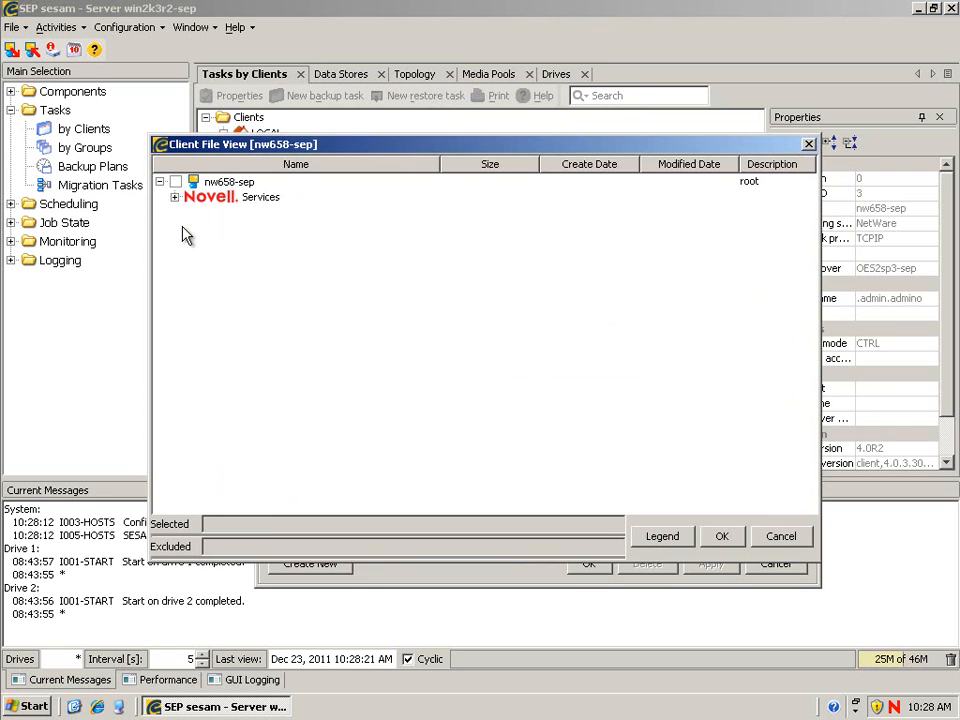
left_click(174, 198)
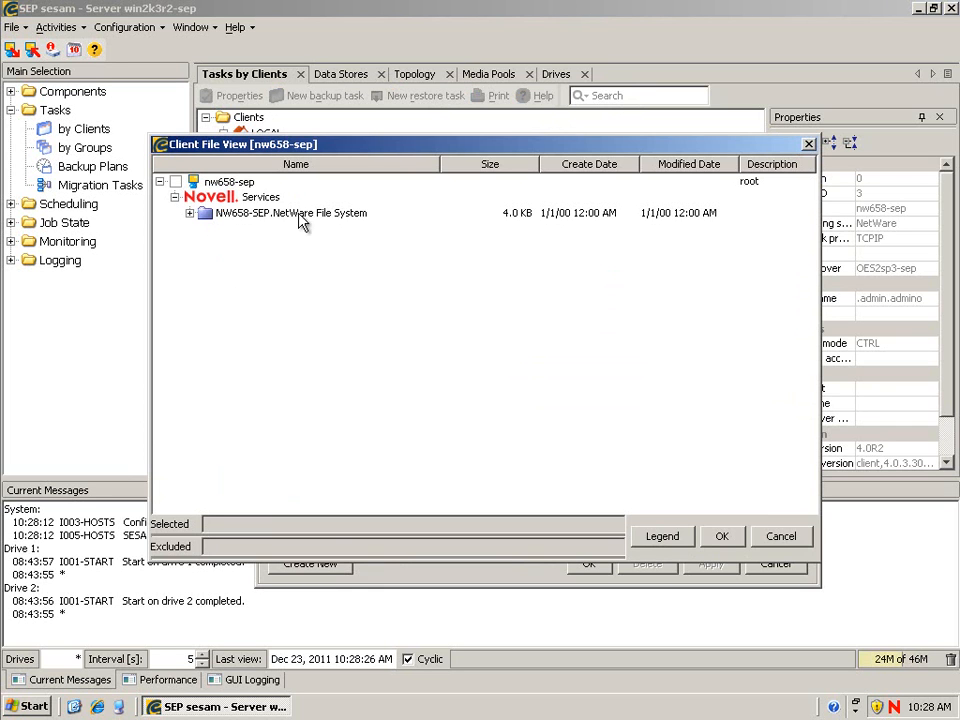
left_click(186, 215)
left_click(189, 213)
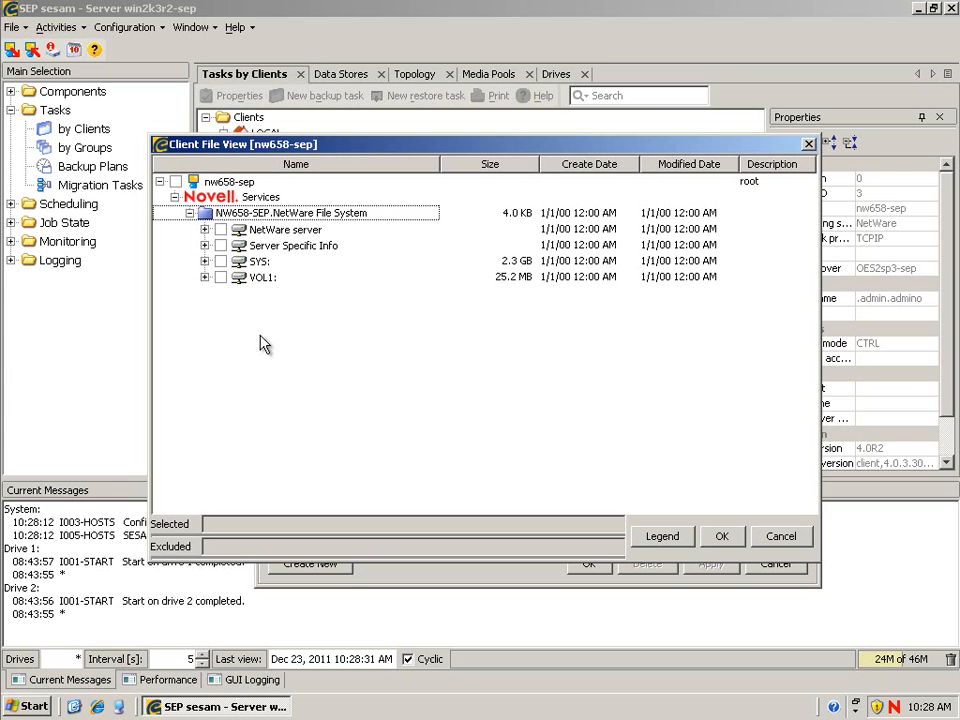
left_click(221, 278)
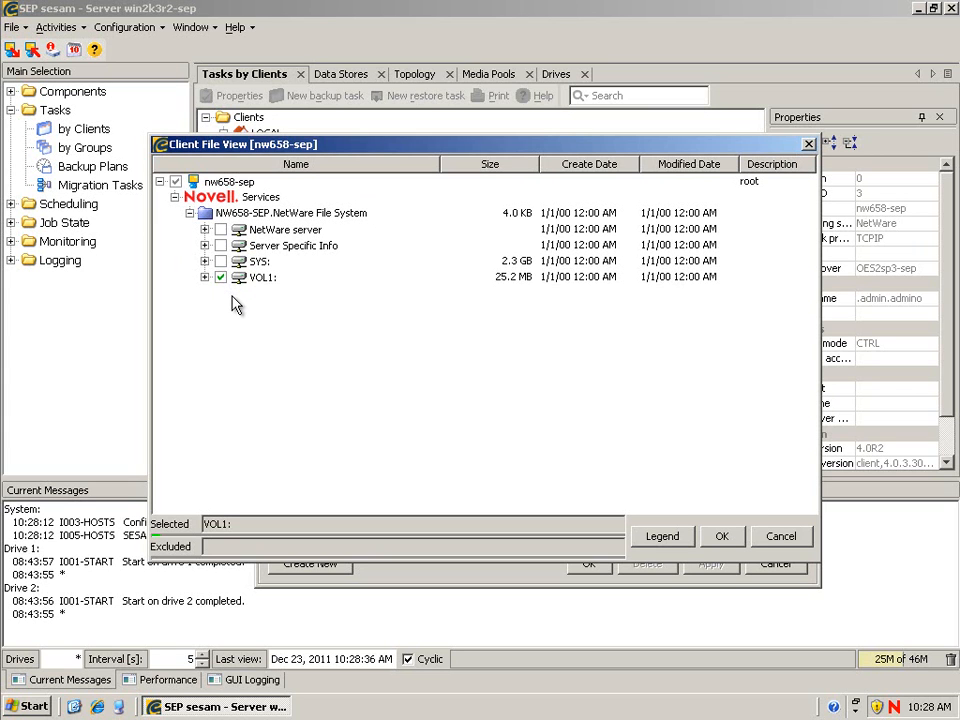
left_click(724, 540)
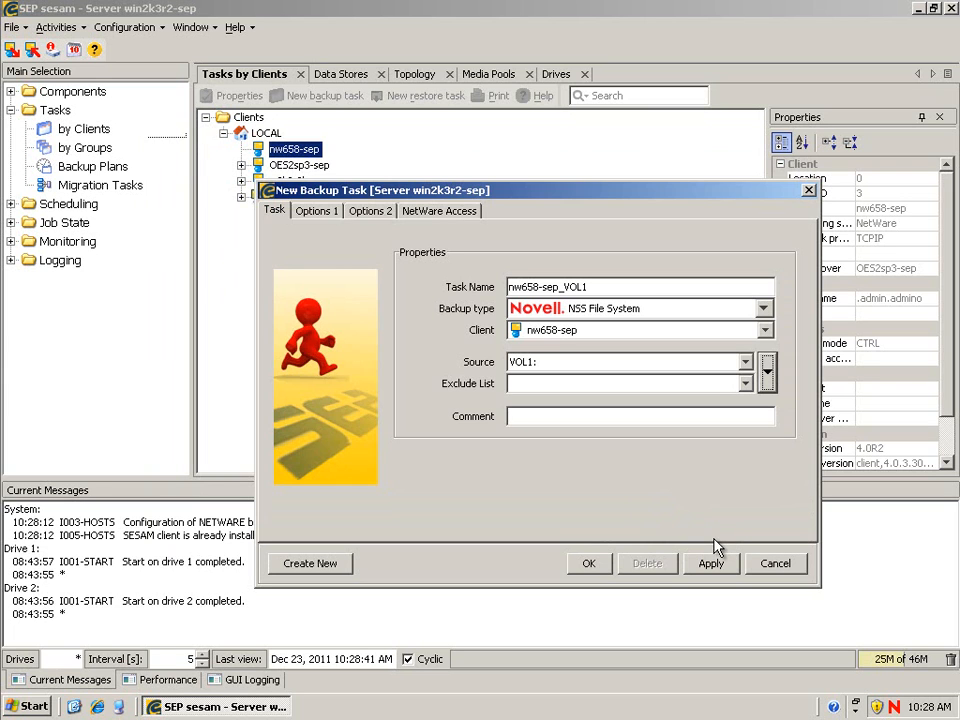
left_click(589, 563)
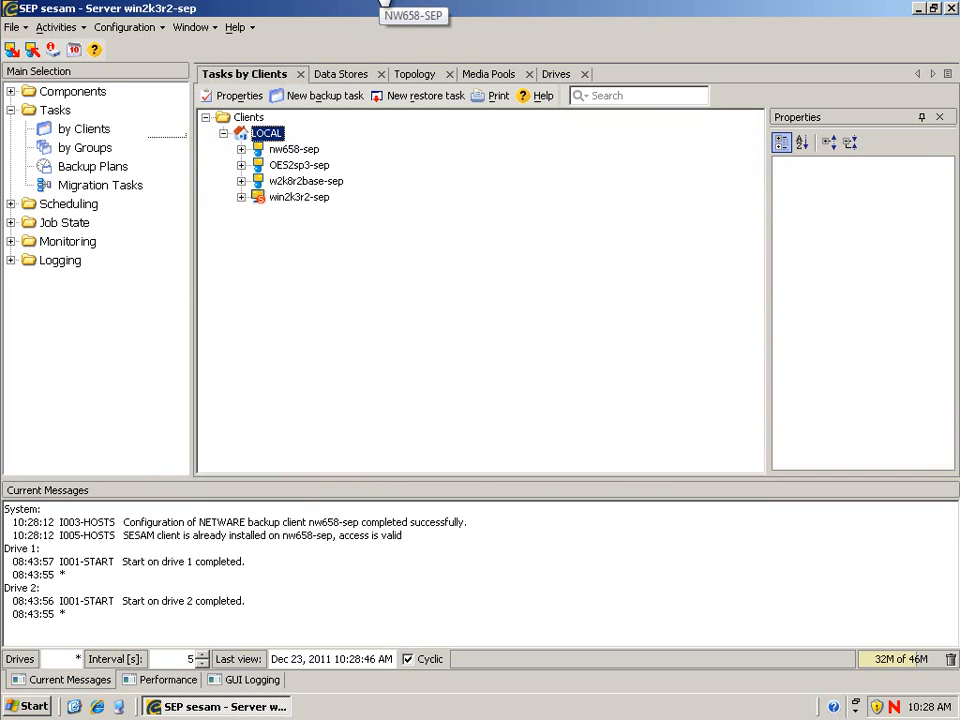
- Load TSANDS.NLM on the NW658-SEP console with the tsands command, then return to SEP sesam
left_click(385, 2)
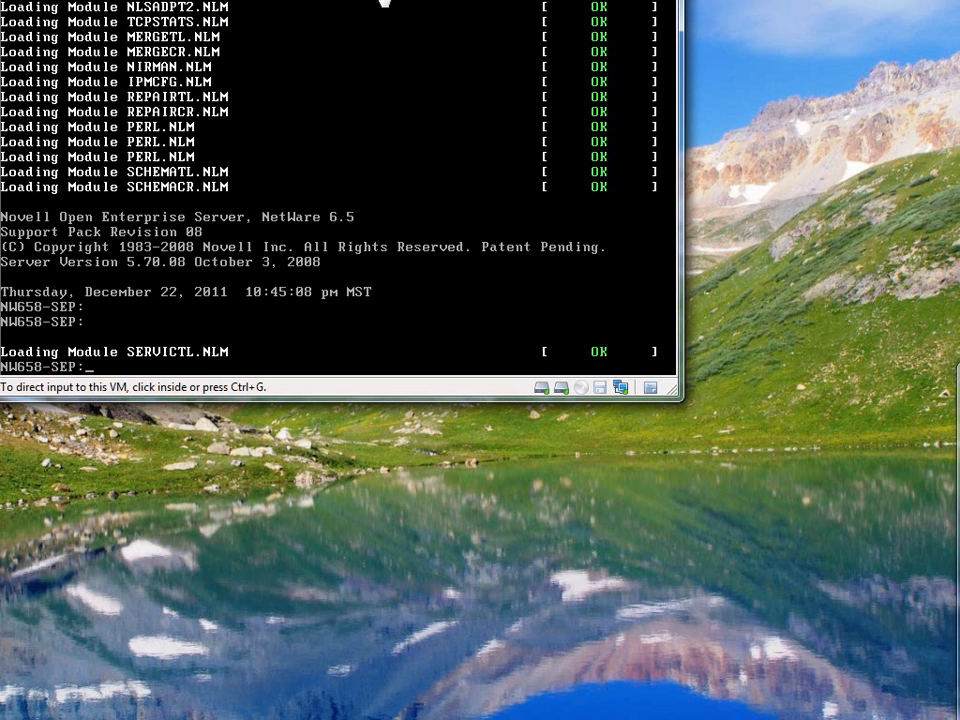
left_click(329, 178)
type("tsands")
key("Return")
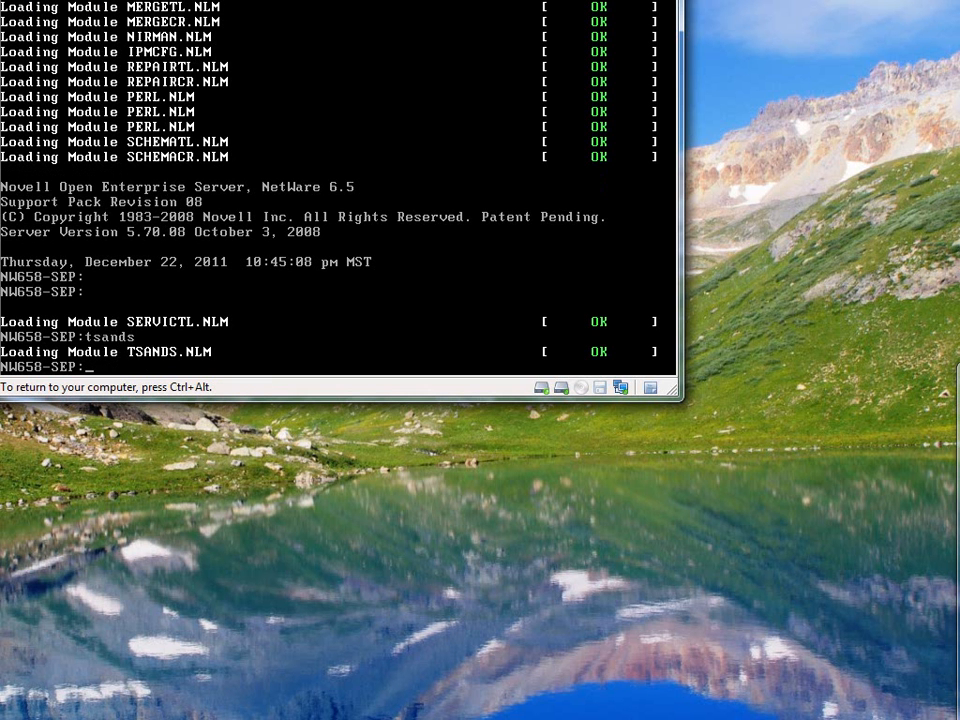
key("ctrl+alt")
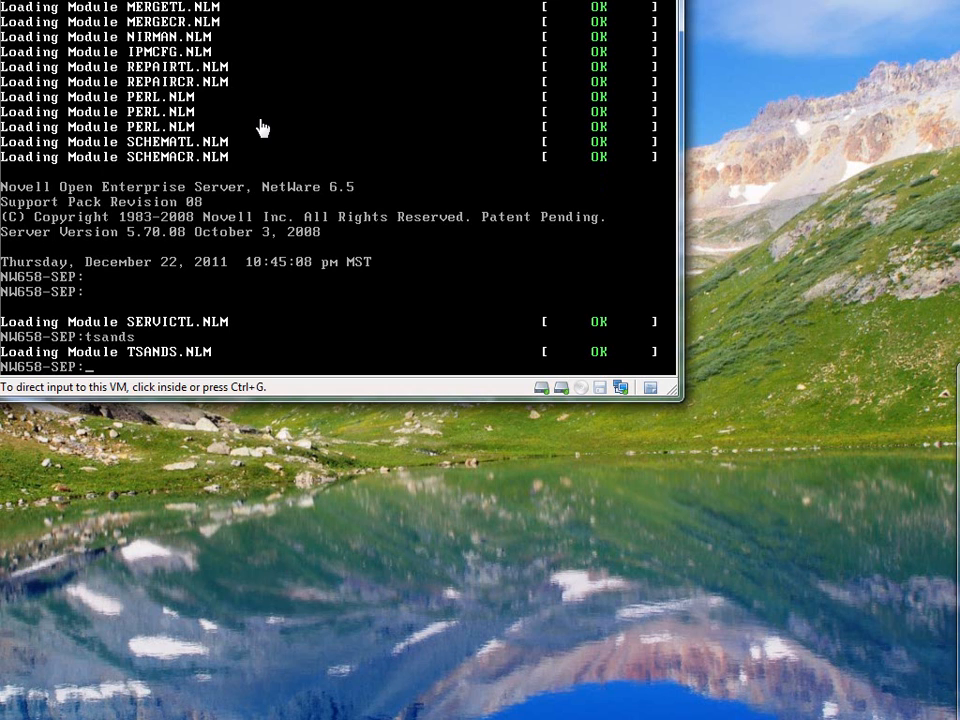
left_click(190, 2)
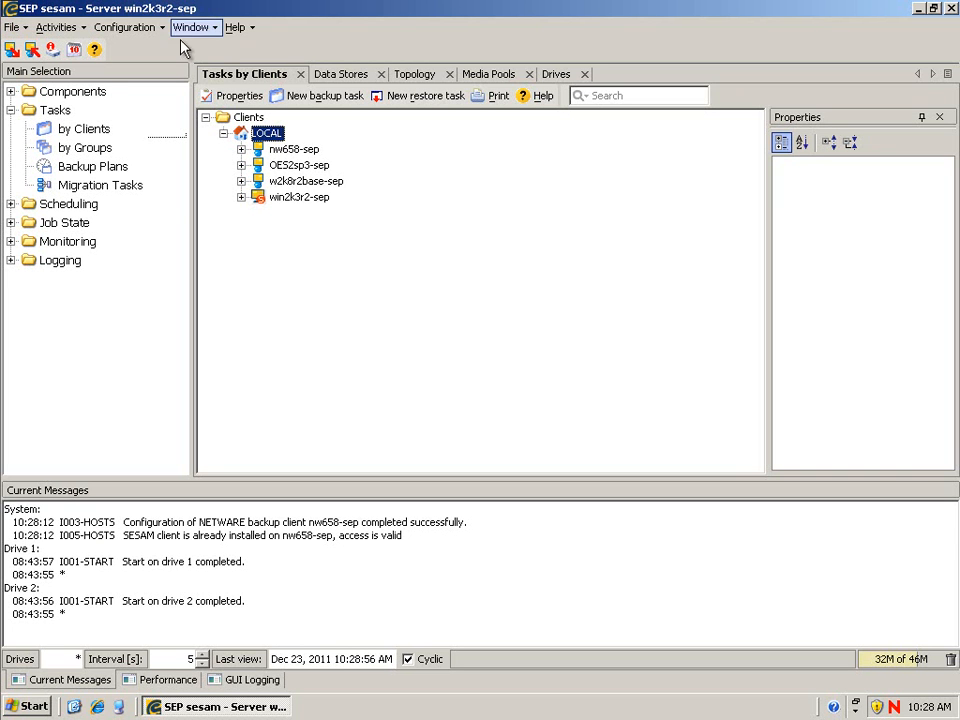
- Create a new nw658-sep backup task with Novell Services > eDirectory > Full Directory Backup as its source
left_click(283, 149)
right_click(281, 149)
left_click(320, 178)
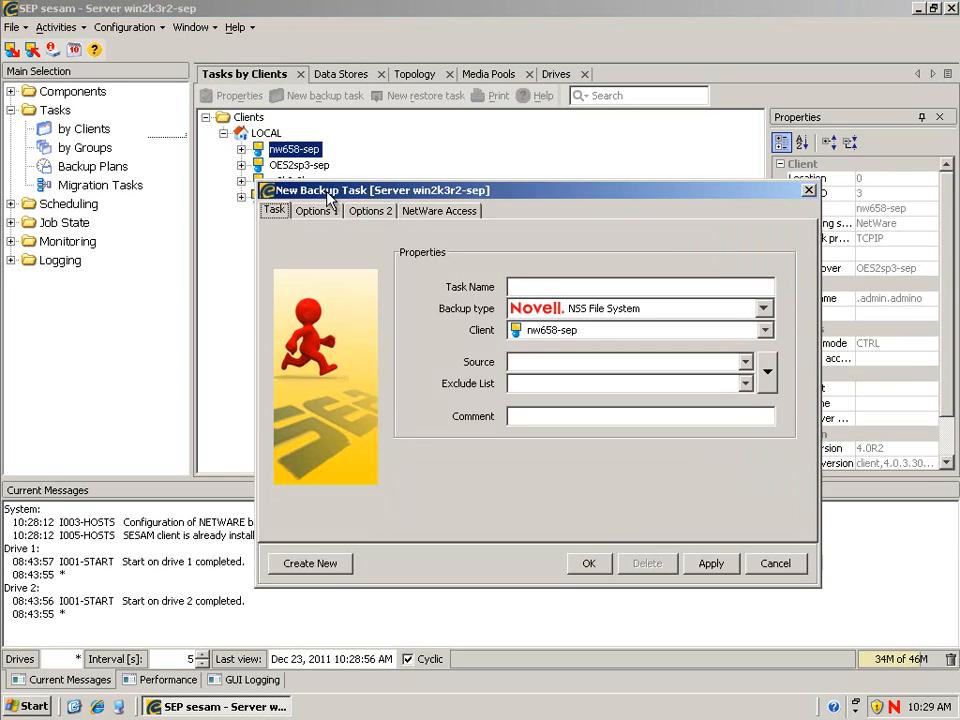
left_click(772, 373)
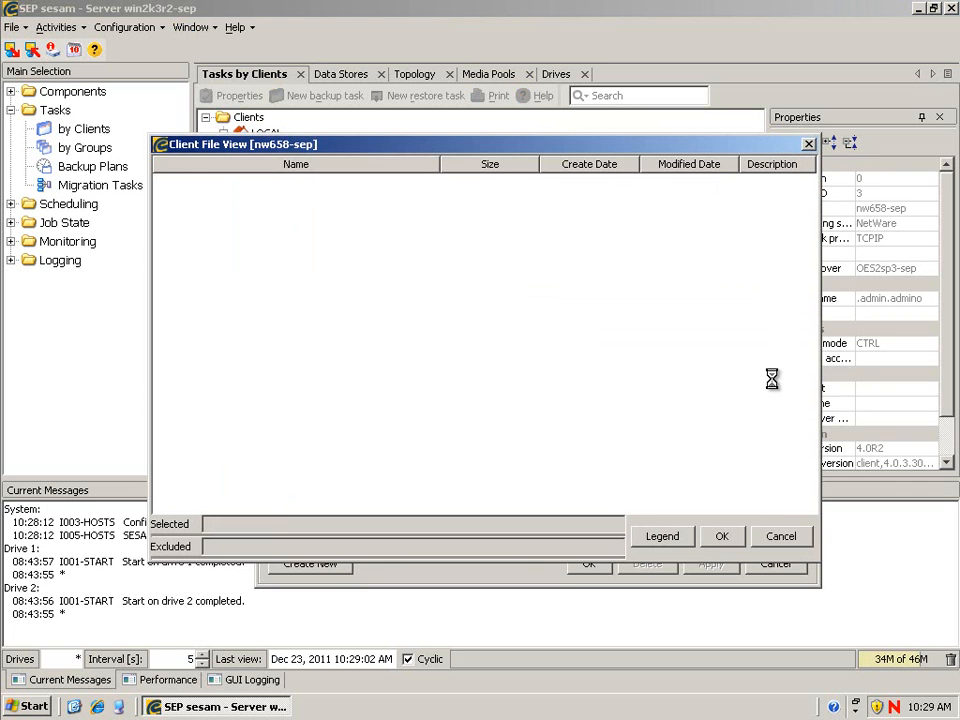
left_click(174, 198)
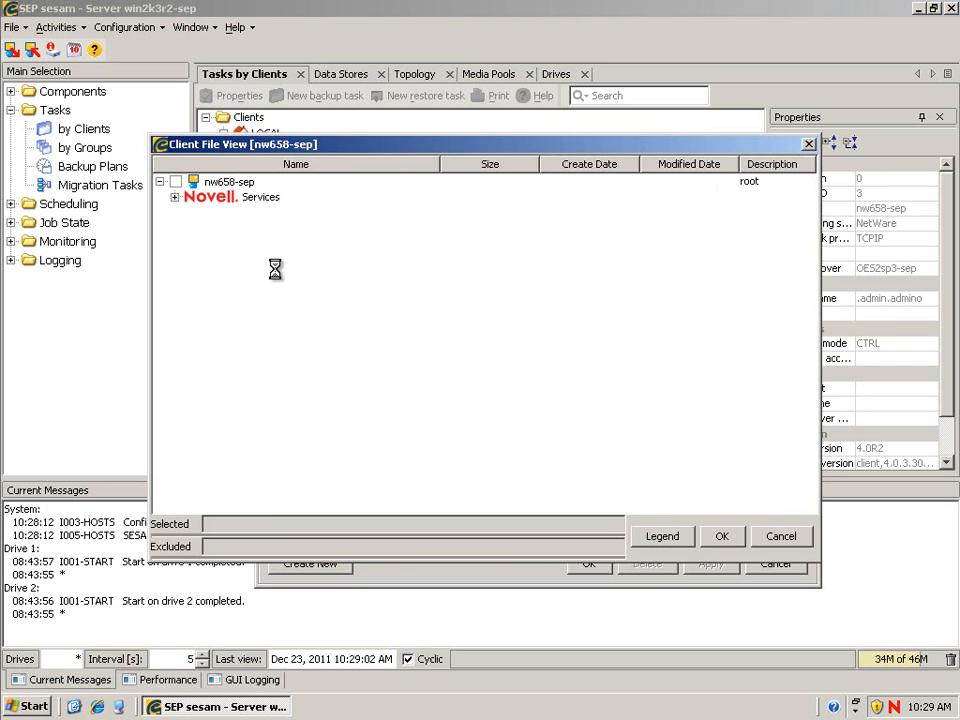
left_click(189, 229)
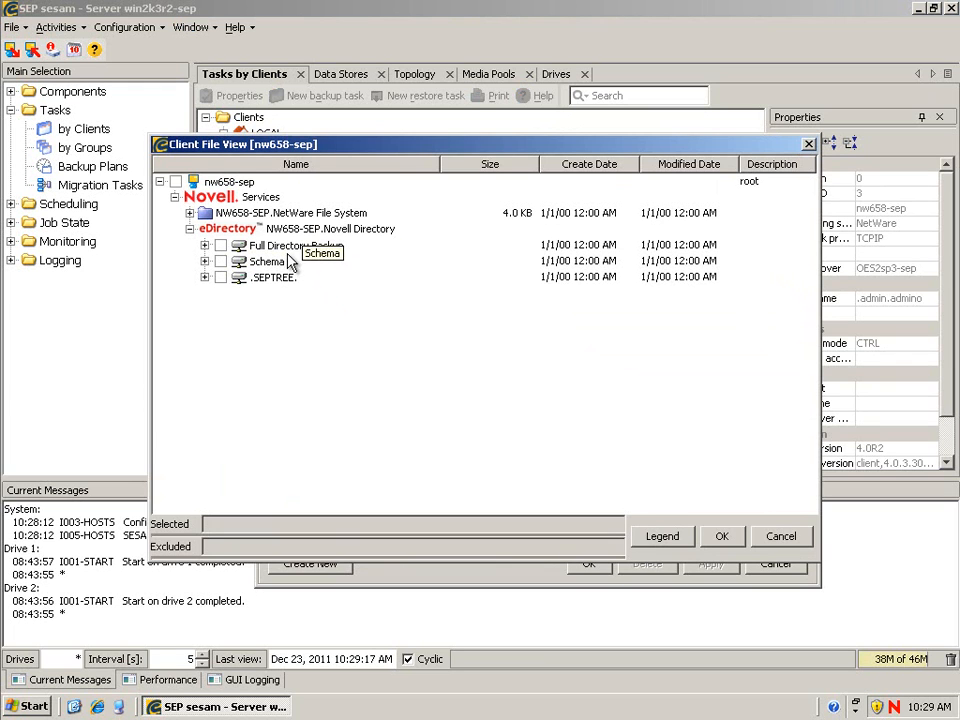
left_click(226, 246)
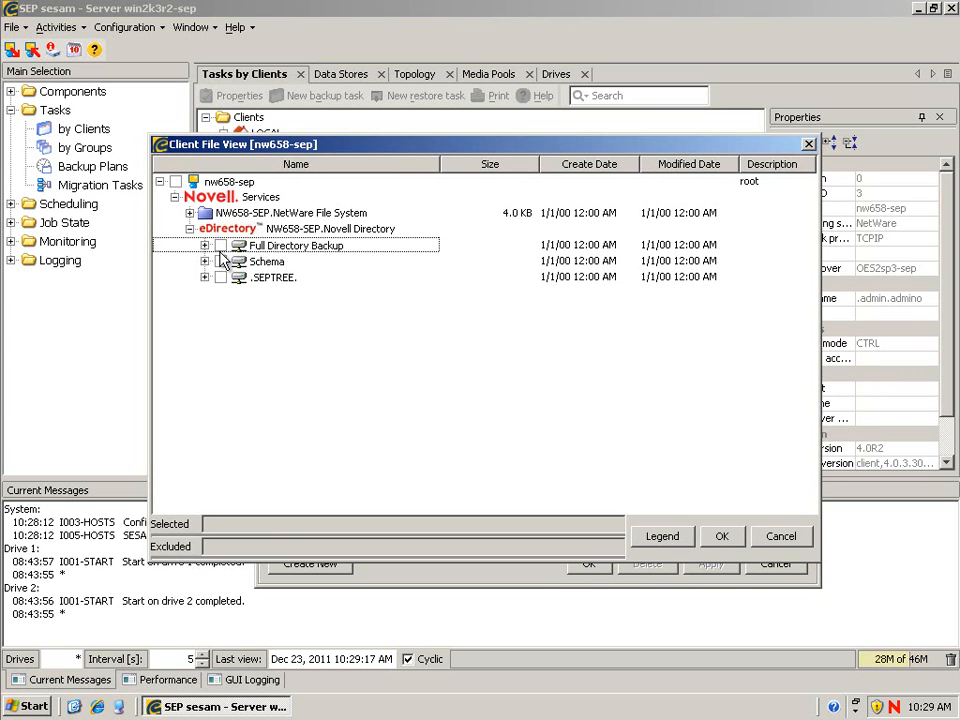
left_click(221, 246)
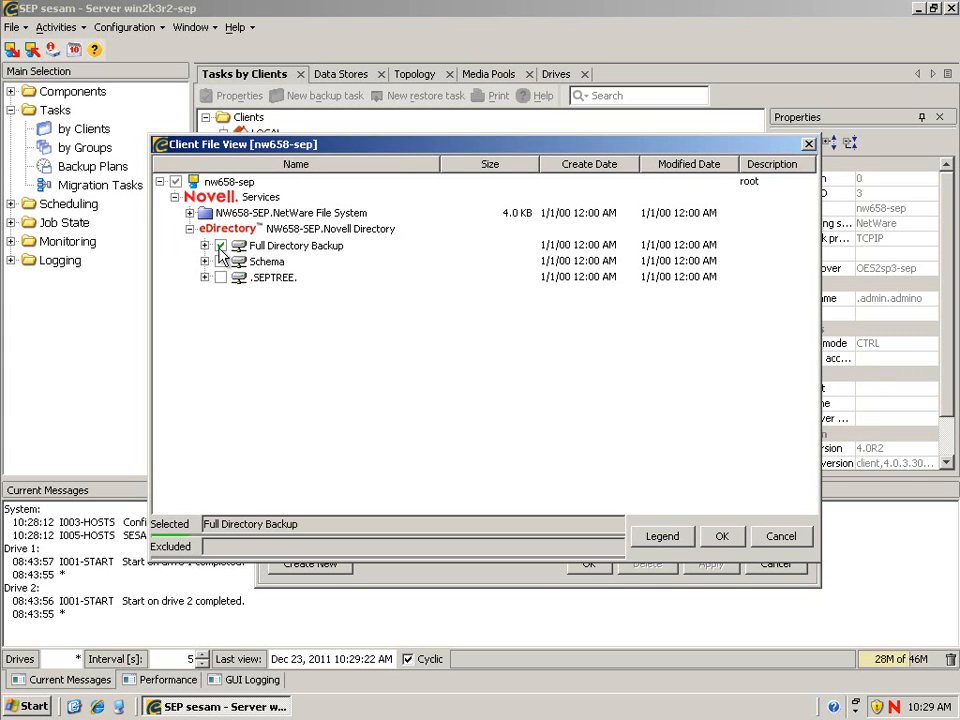
left_click(724, 538)
left_click(589, 563)
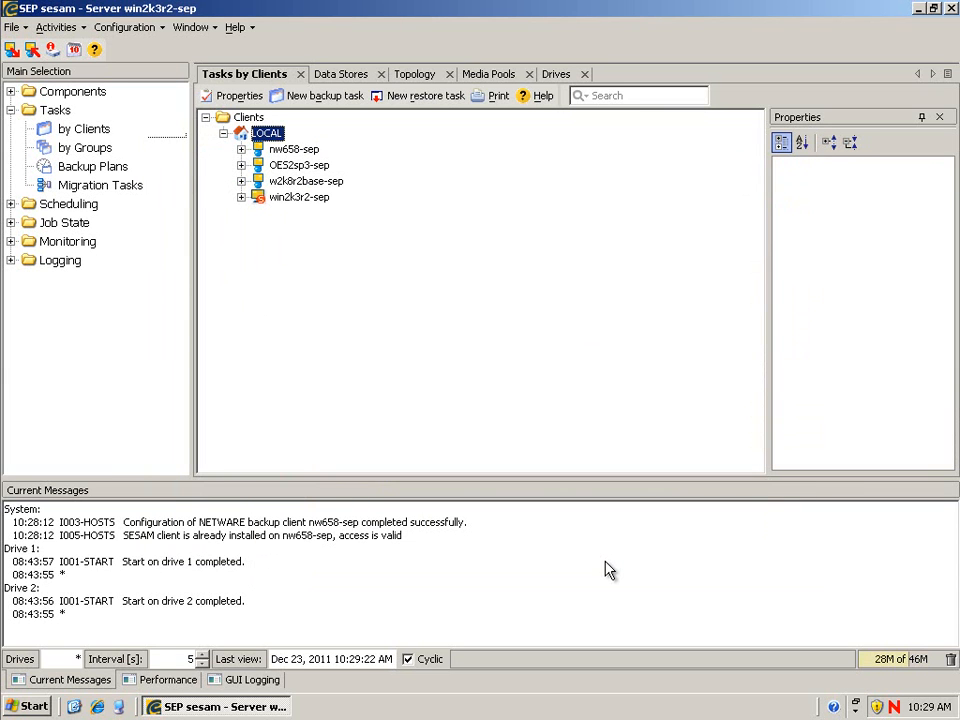